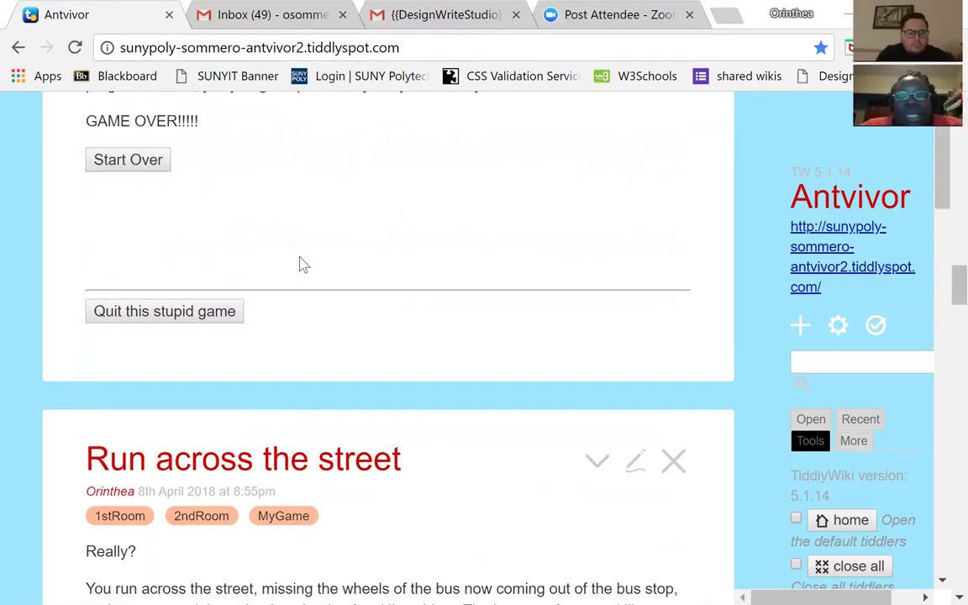
# Step: Scroll the wiki to locate the Pedestrian Crossing tiddler
pyautogui.scroll(4, 514, 264)
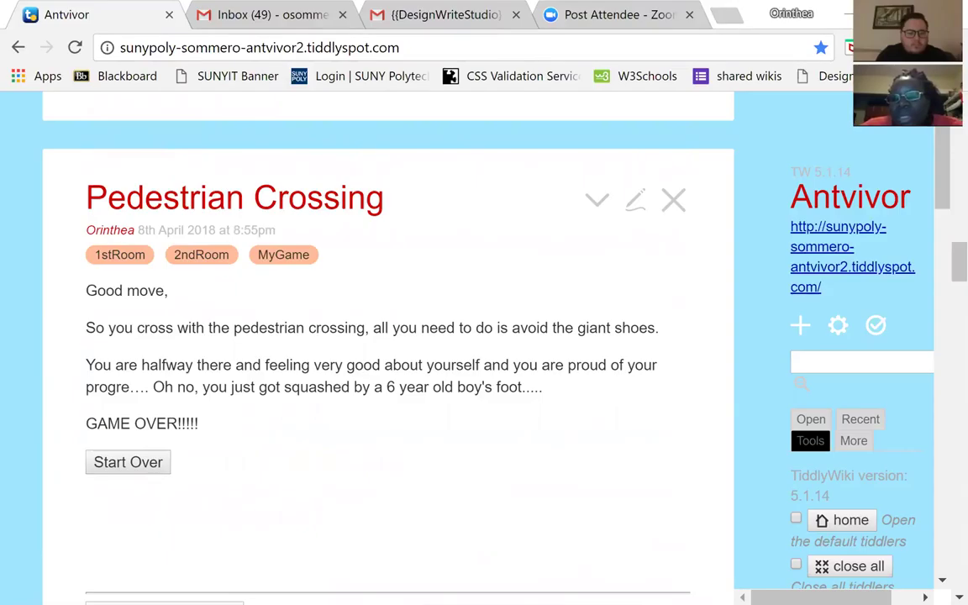
pyautogui.scroll(-2, 387, 336)
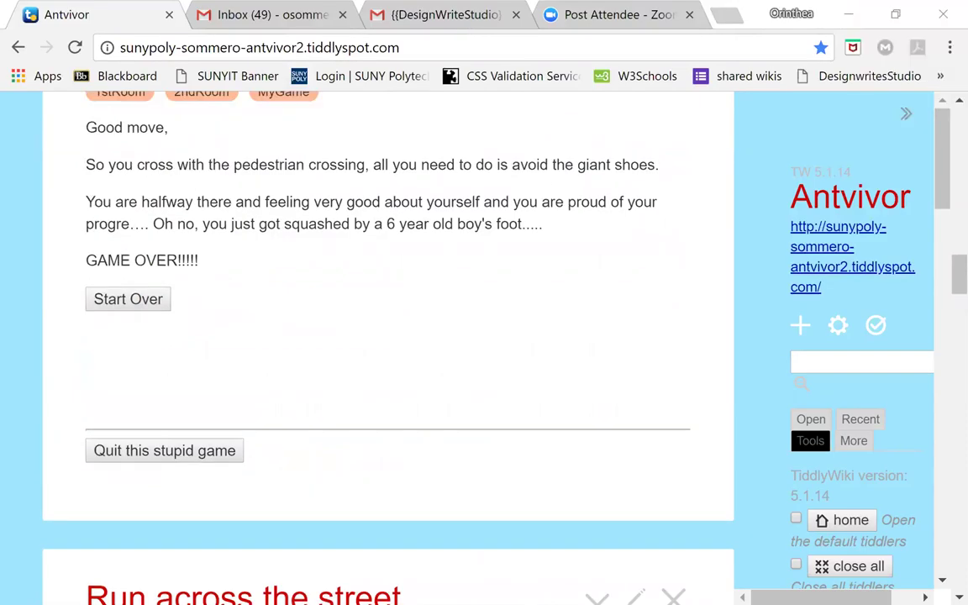
pyautogui.scroll(3, 635, 501)
pyautogui.scroll(2, 636, 501)
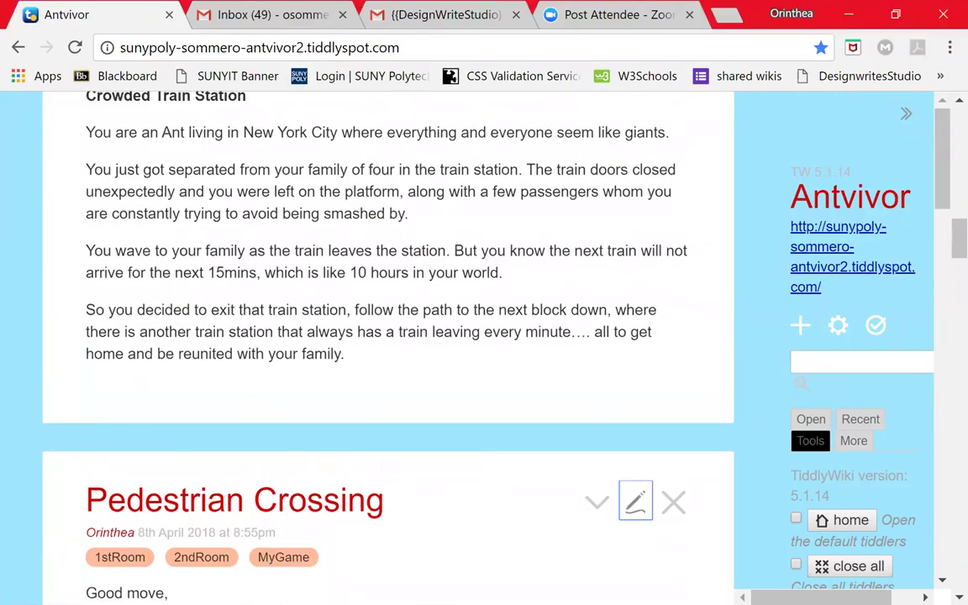
pyautogui.click(635, 502)
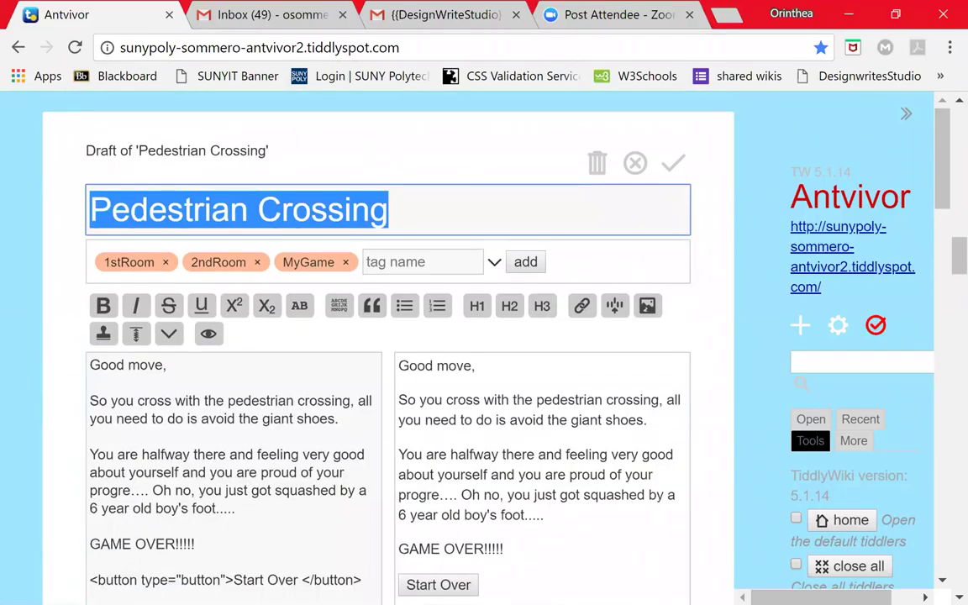
pyautogui.scroll(-2, 254, 309)
pyautogui.scroll(-1, 324, 309)
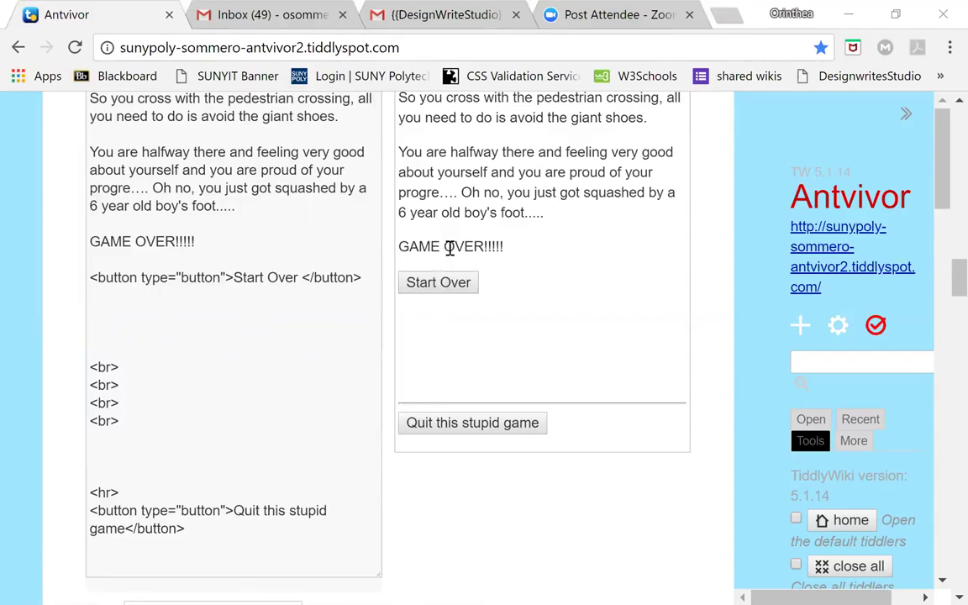
# Step: Insert an empty <$button></$button> widget on new lines below GAME OVER!!!!!
pyautogui.click(201, 242)
pyautogui.press('Return')
pyautogui.press('Return')
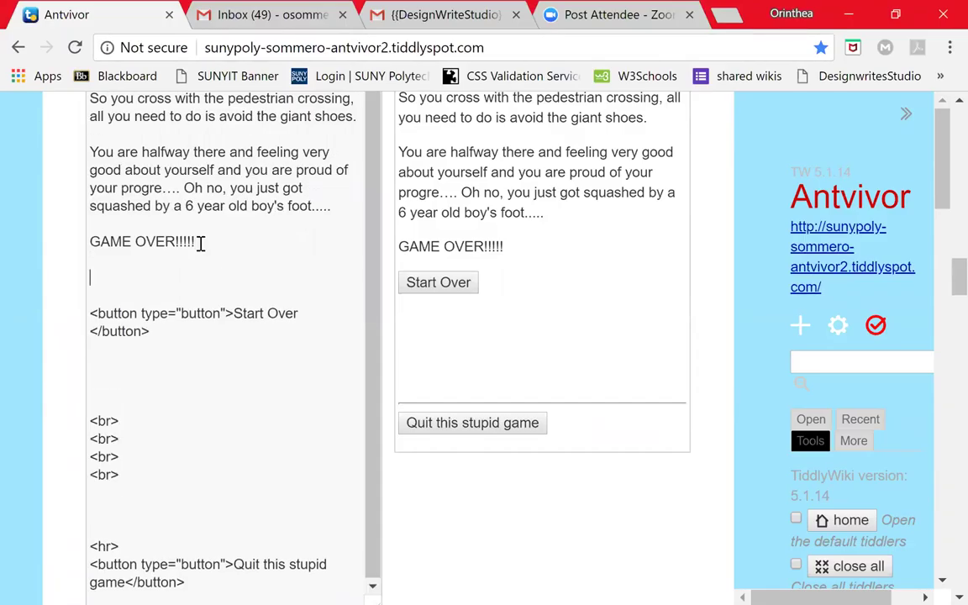
pyautogui.write('{')
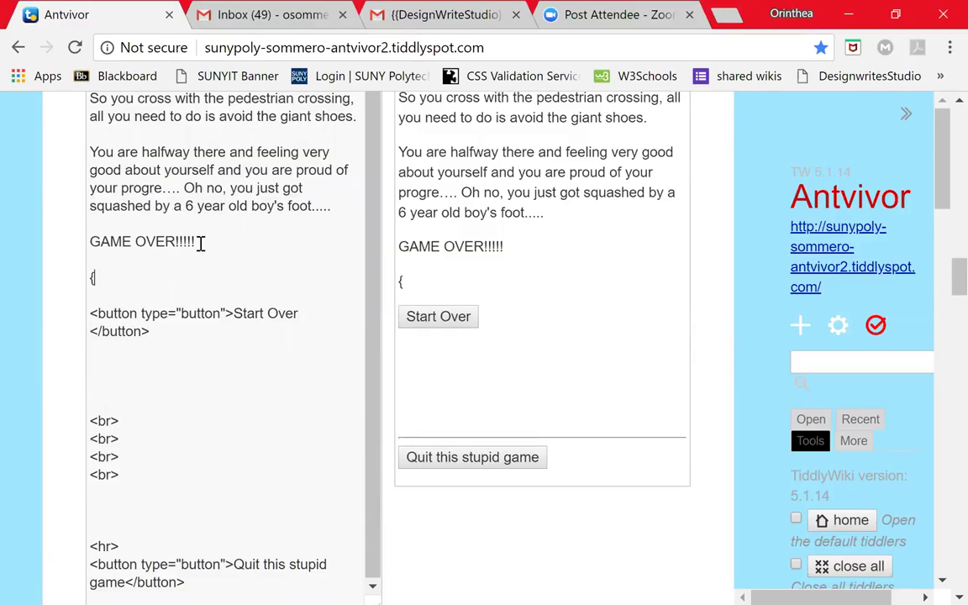
pyautogui.press('BackSpace')
pyautogui.press('BackSpace')
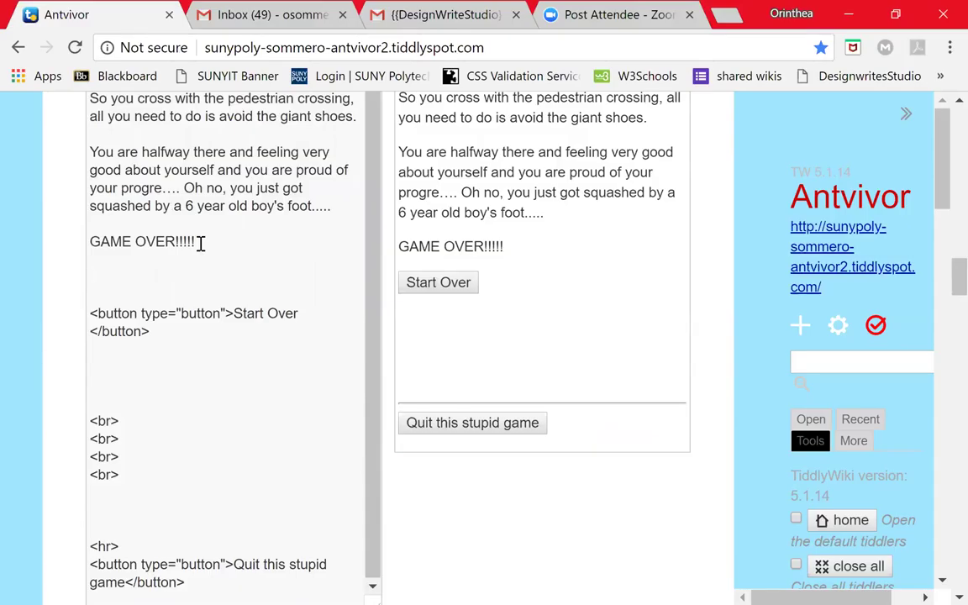
pyautogui.write('($')
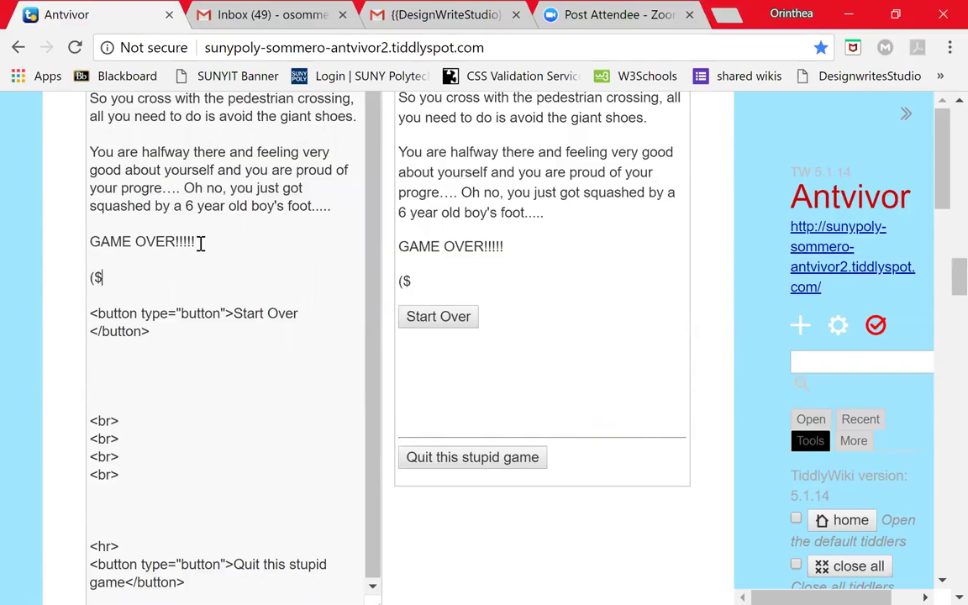
pyautogui.press('BackSpace')
pyautogui.press('BackSpace')
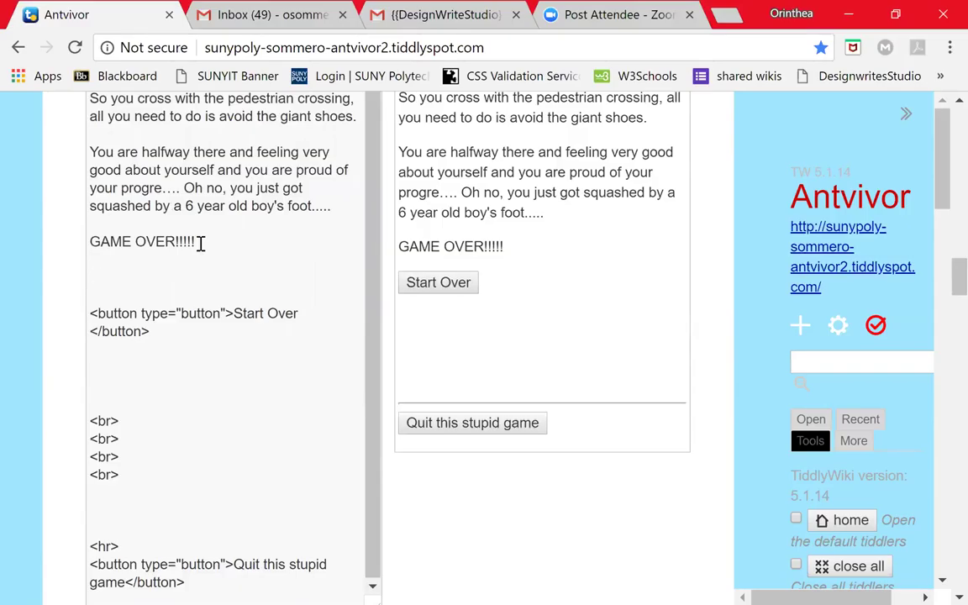
pyautogui.write('<')
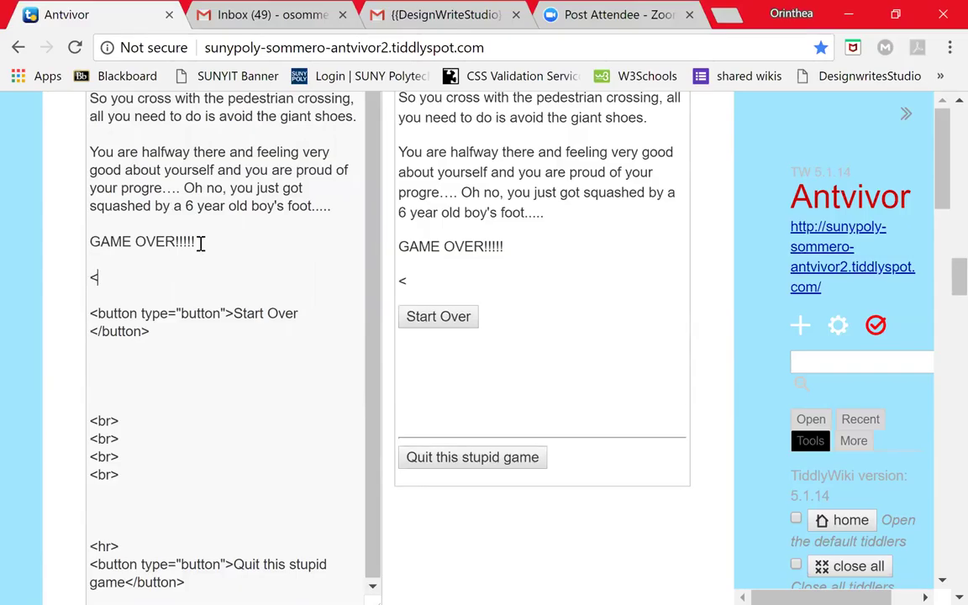
pyautogui.write('$')
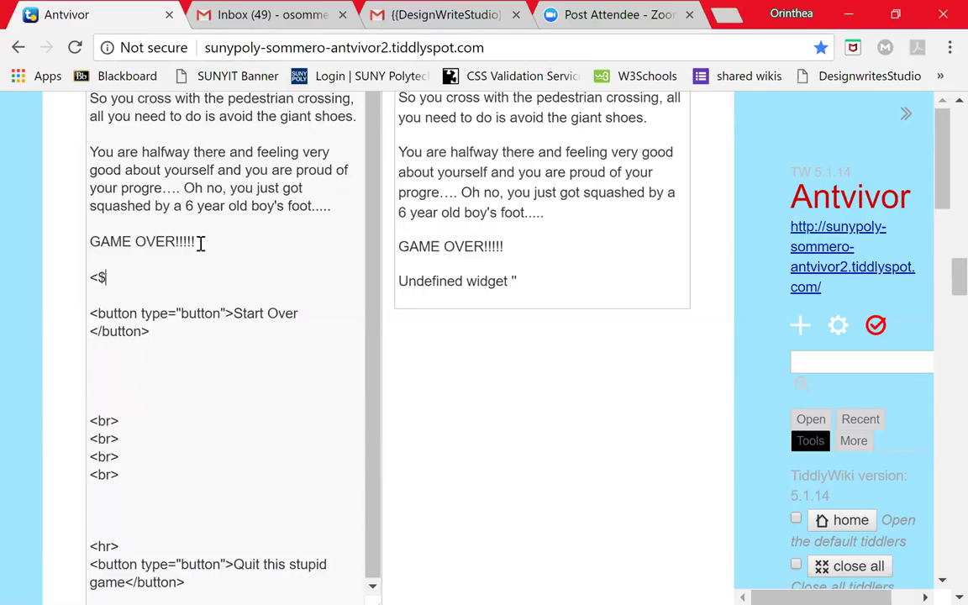
pyautogui.write('button')
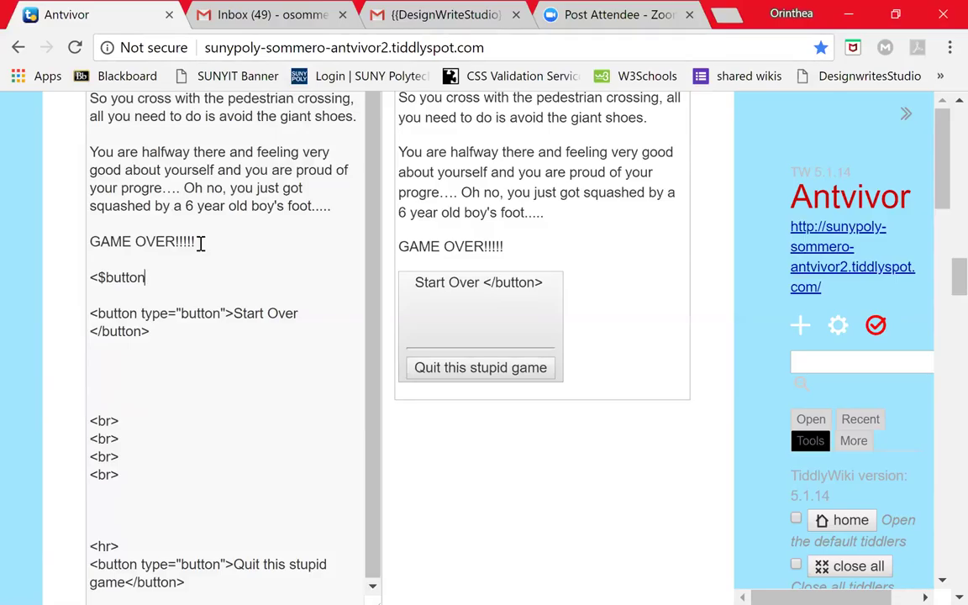
pyautogui.write('>')
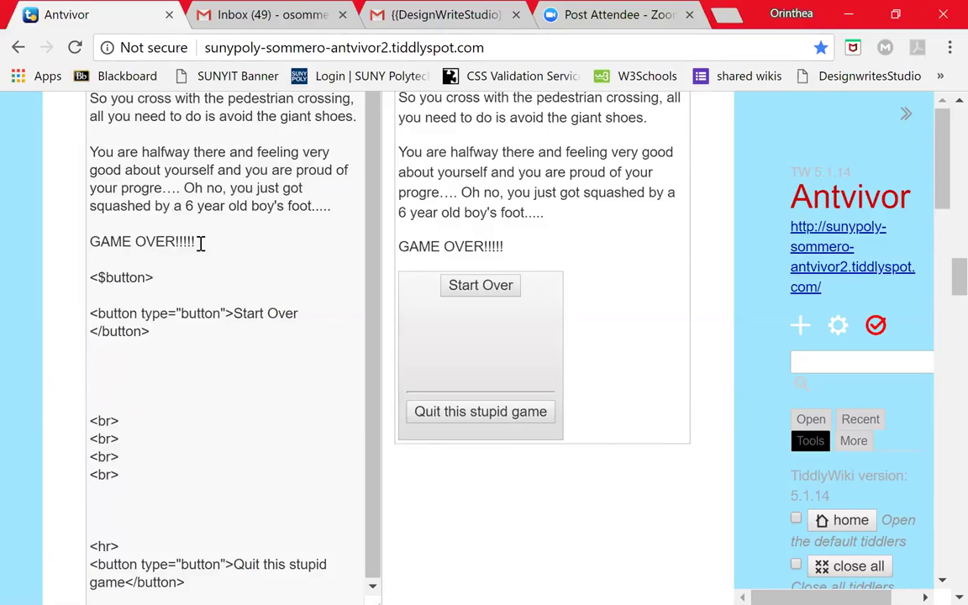
pyautogui.press('Return')
pyautogui.press('Return')
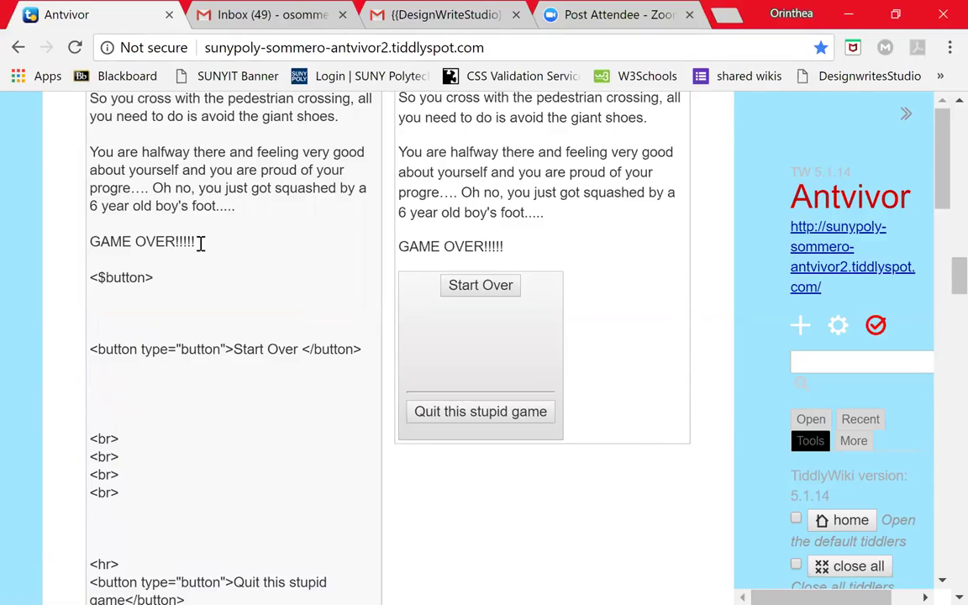
pyautogui.write('</$')
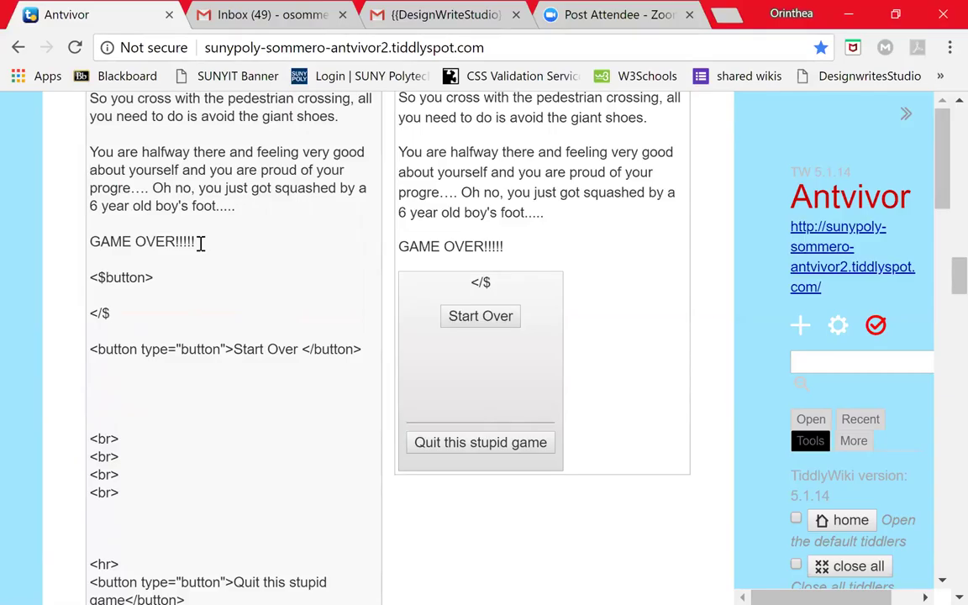
pyautogui.write('button')
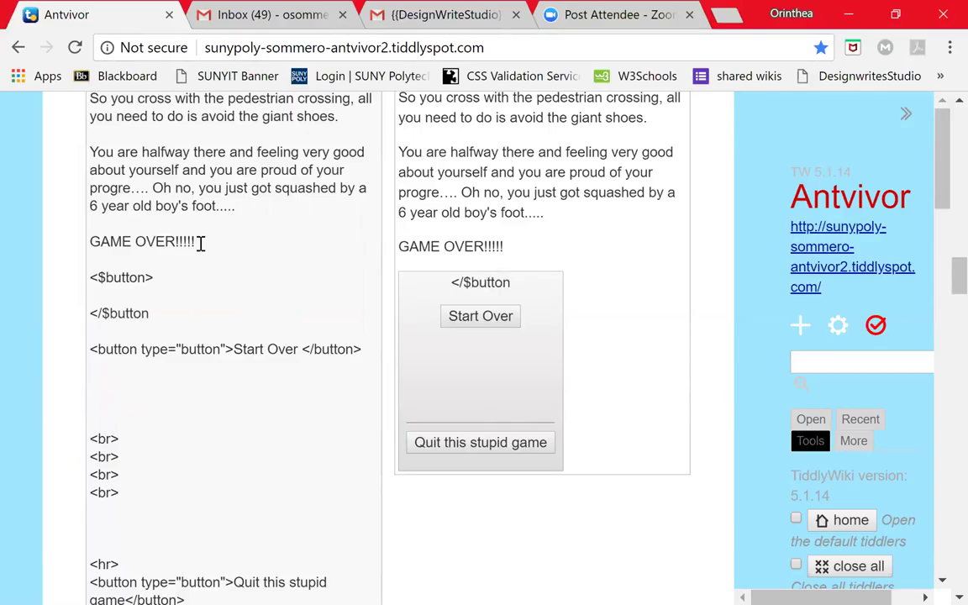
pyautogui.write('>')
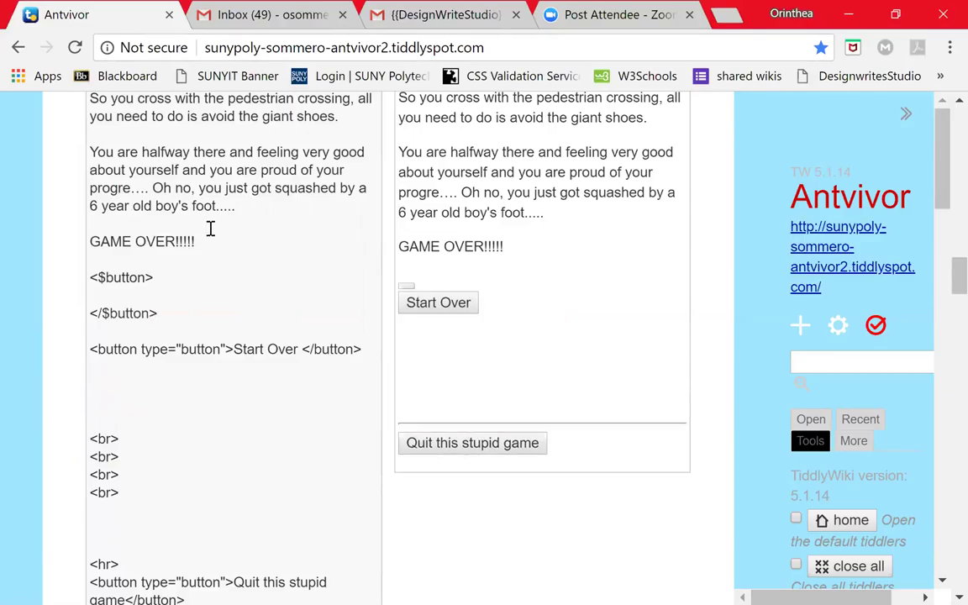
# Step: Put the label 'Start Over' on its own line between the <$button> tags
pyautogui.click(185, 266)
pyautogui.press('Return')
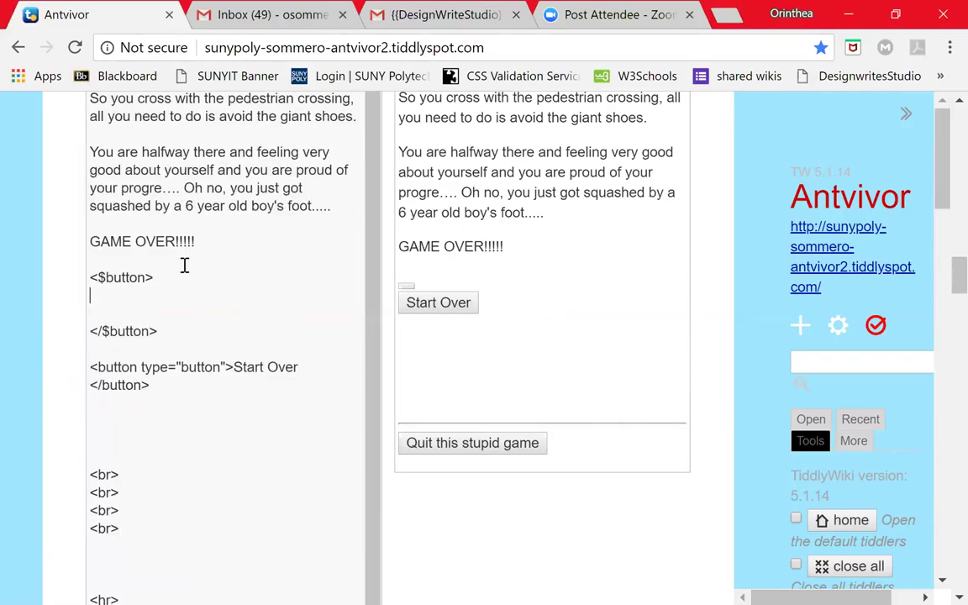
pyautogui.press('Return')
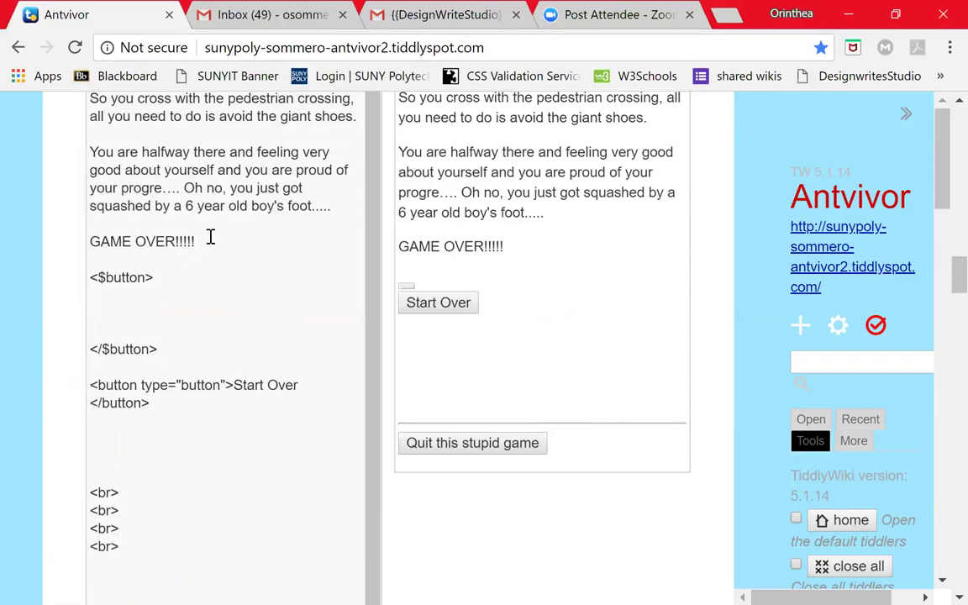
pyautogui.write('Start Over')
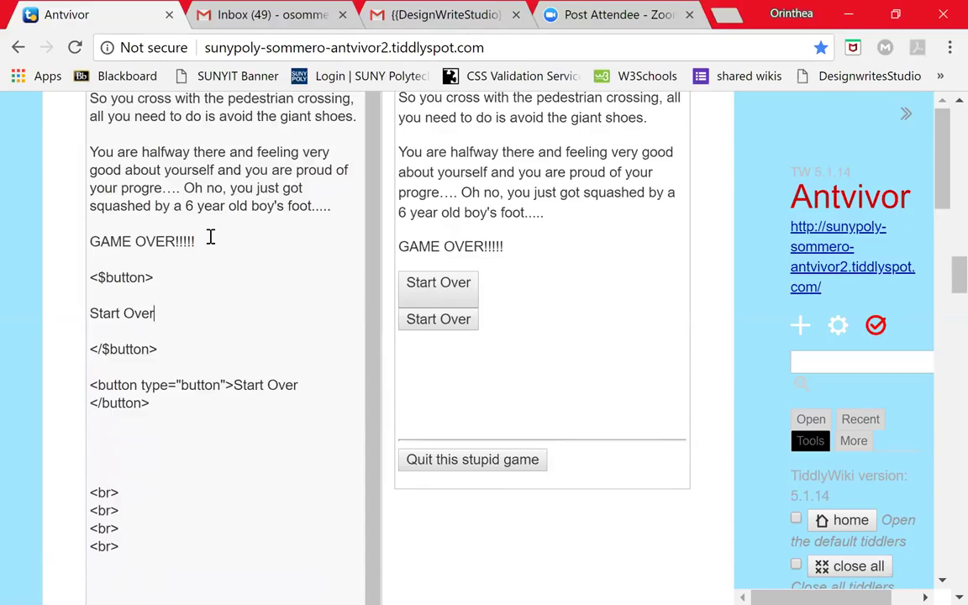
pyautogui.press('Return')
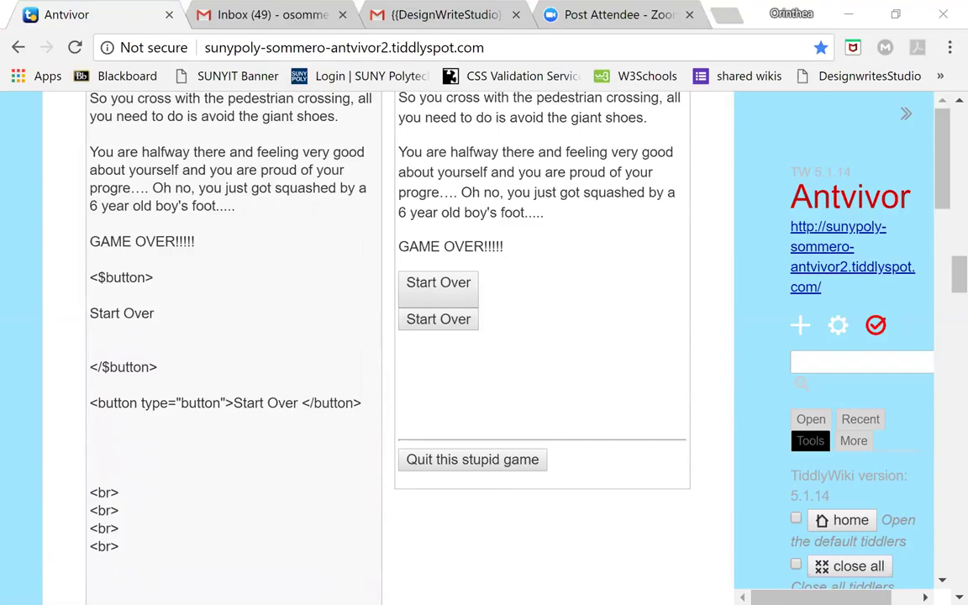
# Step: Show the sidebar Recent list and open the Antvivor - Introduction tiddler
pyautogui.scroll(-3, 849, 336)
pyautogui.scroll(-1, 849, 336)
pyautogui.scroll(-1, 848, 336)
pyautogui.scroll(-2, 849, 336)
pyautogui.scroll(5, 848, 336)
pyautogui.scroll(2, 848, 336)
pyautogui.click(860, 418)
pyautogui.scroll(-3, 849, 336)
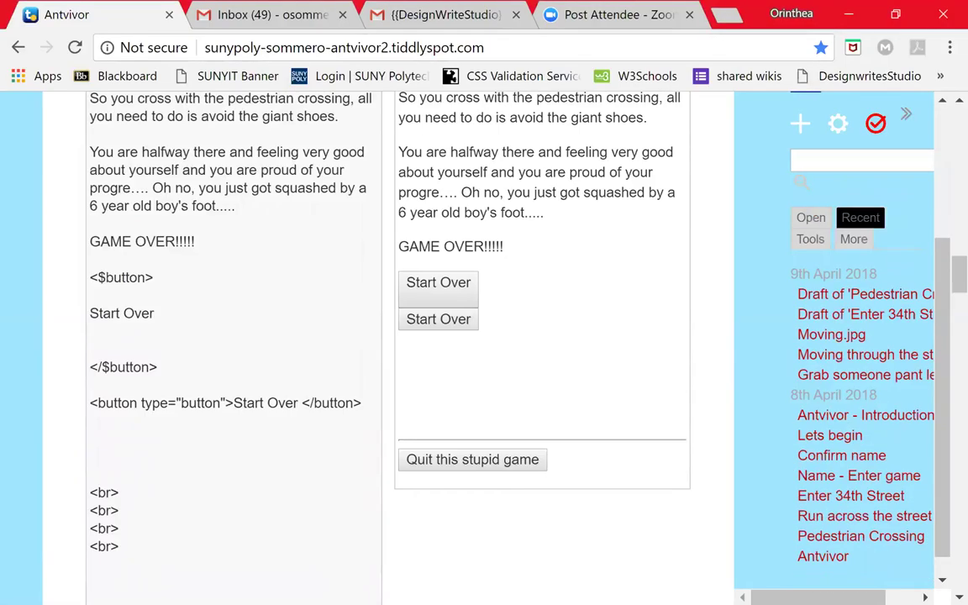
pyautogui.scroll(-3, 865, 392)
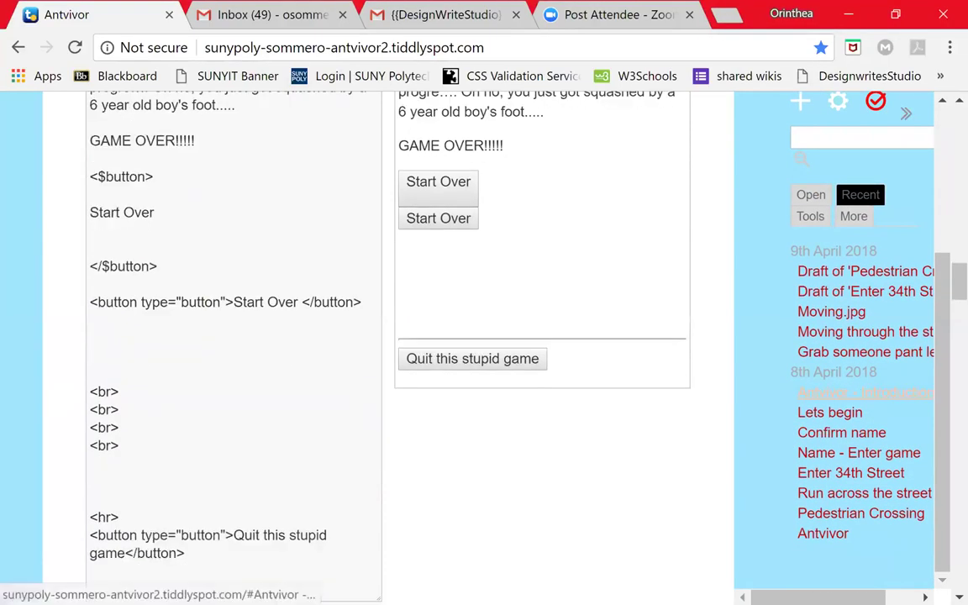
pyautogui.click(865, 392)
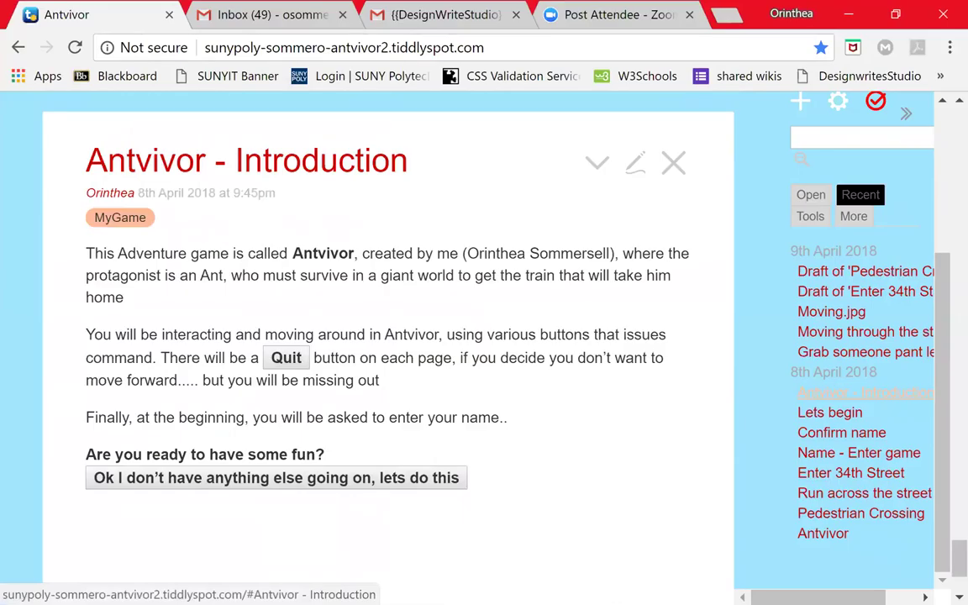
pyautogui.scroll(-3, 865, 393)
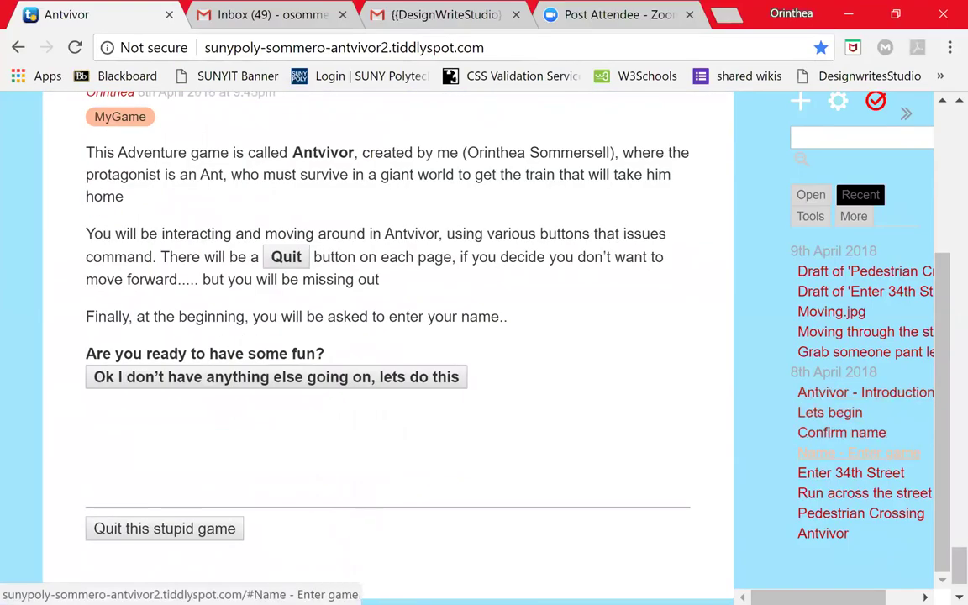
pyautogui.scroll(-3, 858, 452)
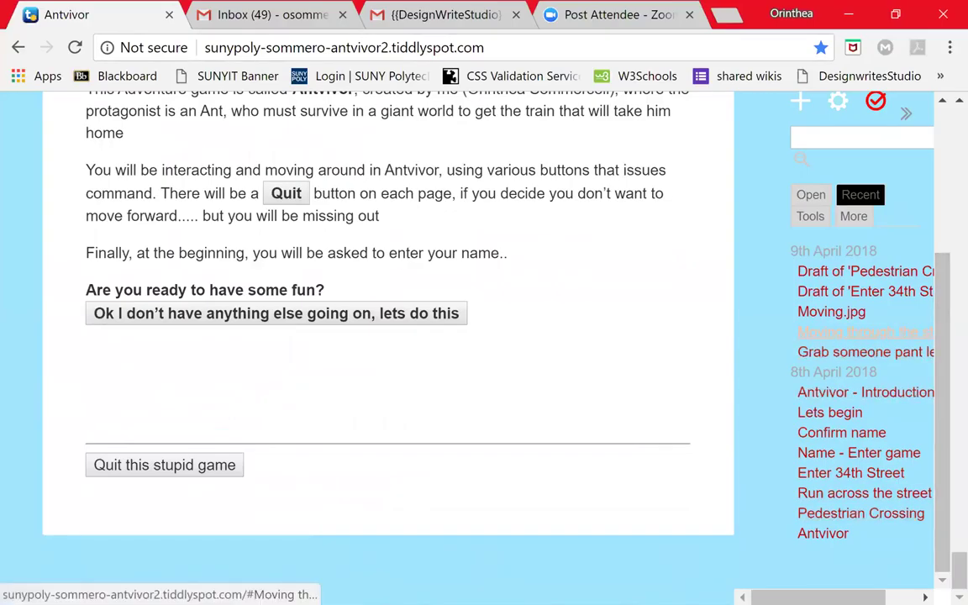
# Step: Open the Moving through the street.jpg image and the Lets begin tiddler's Name field
pyautogui.click(840, 331)
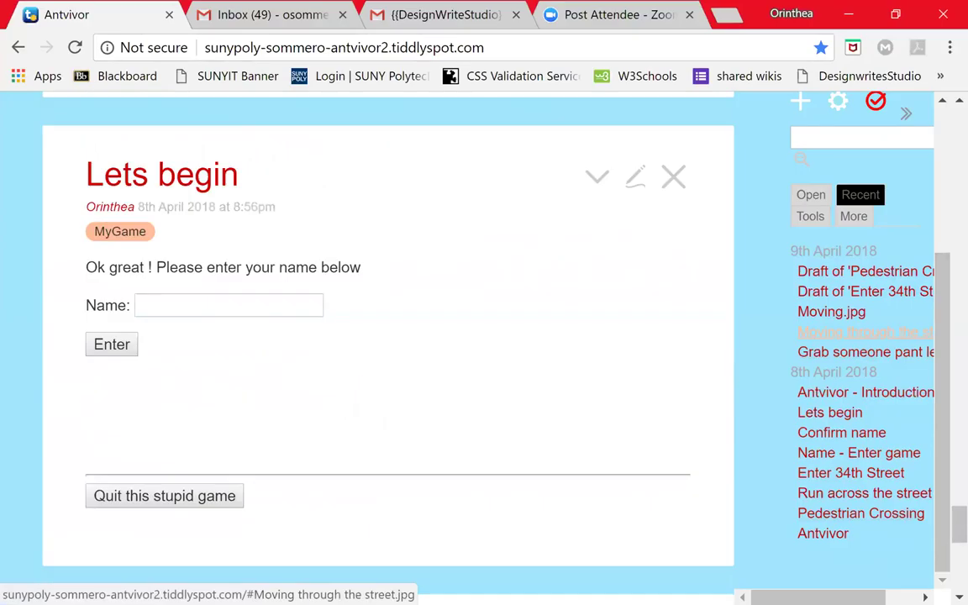
pyautogui.scroll(-4, 259, 380)
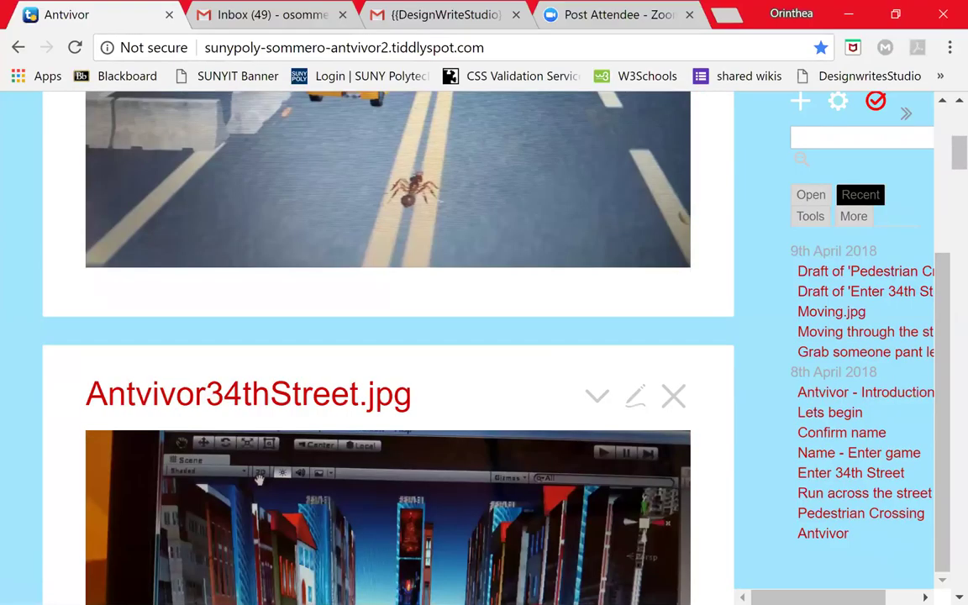
pyautogui.scroll(-1, 259, 379)
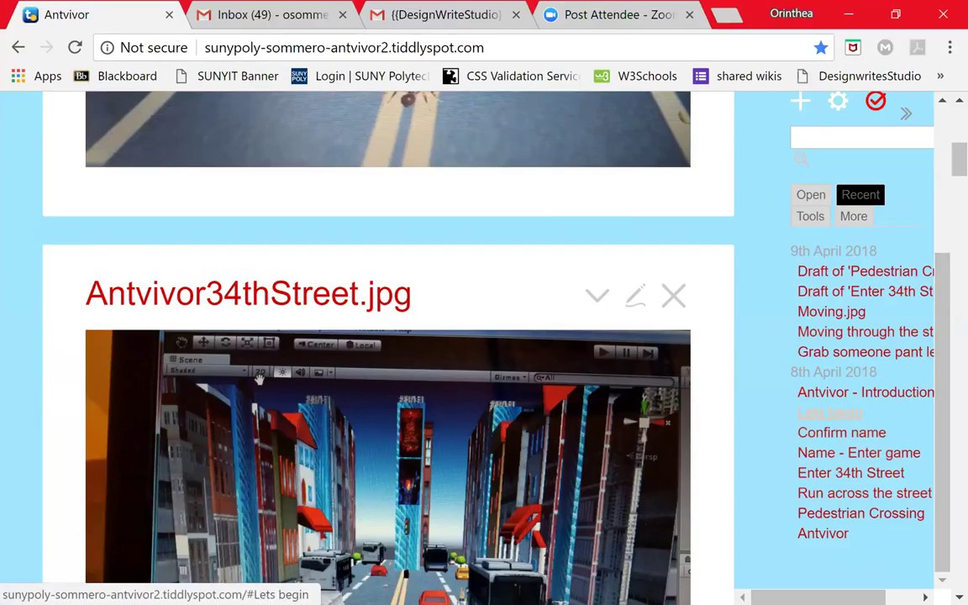
pyautogui.click(830, 411)
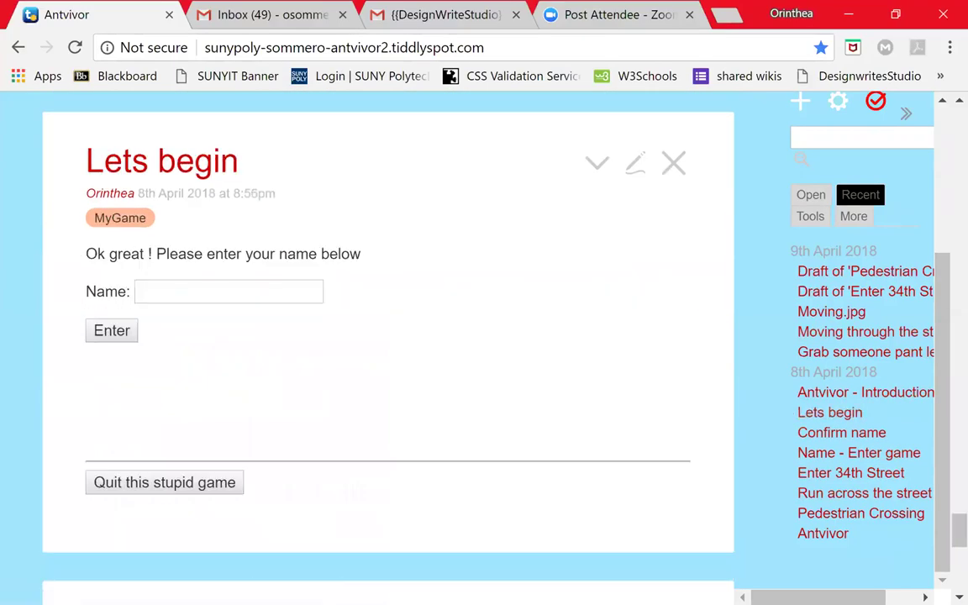
pyautogui.click(257, 288)
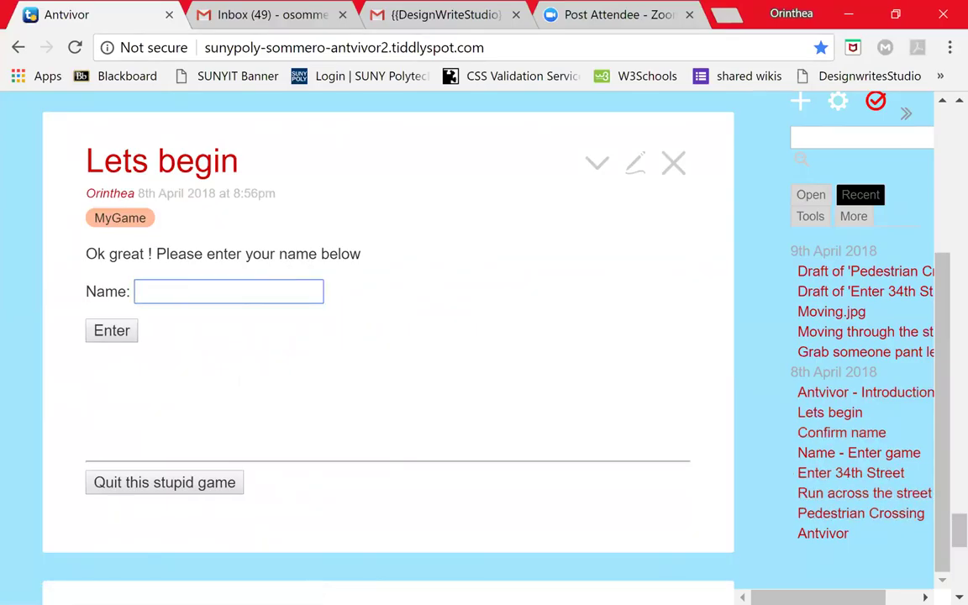
pyautogui.scroll(-1, 285, 279)
pyautogui.scroll(-3, 386, 336)
pyautogui.scroll(-2, 386, 336)
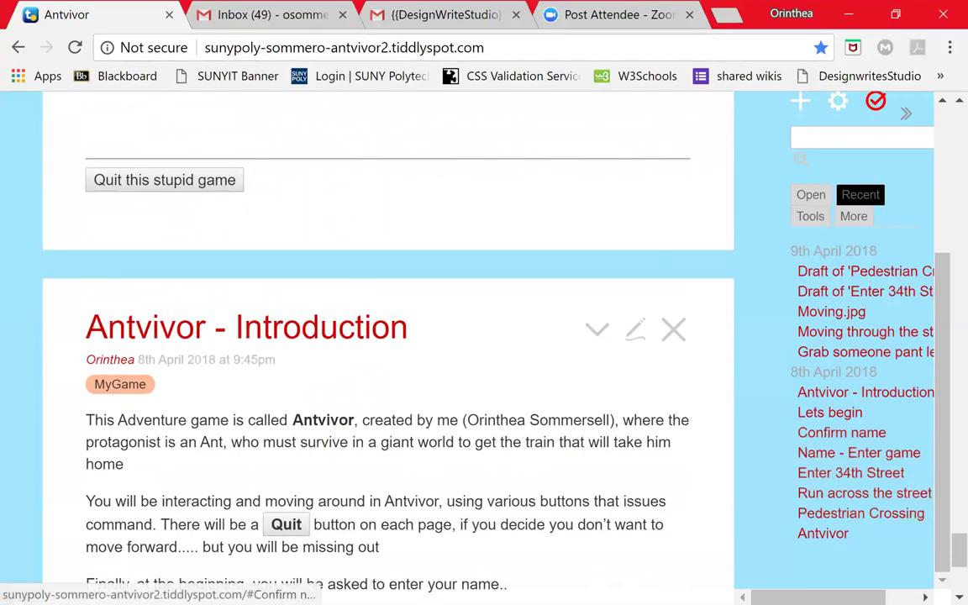
# Step: Step through Introduction, Lets begin and Name - Enter game to Enter 34th Street
pyautogui.click(865, 393)
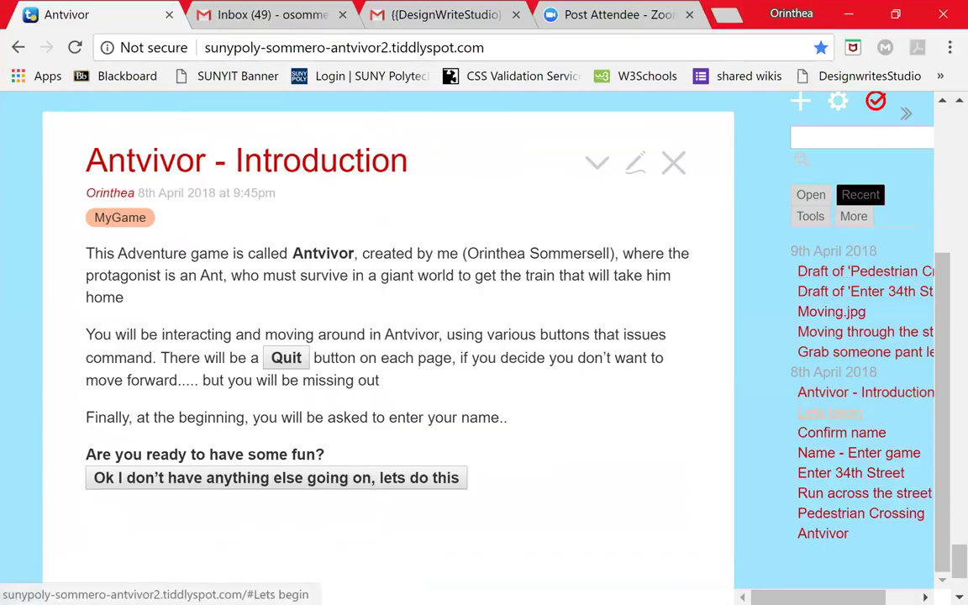
pyautogui.click(829, 413)
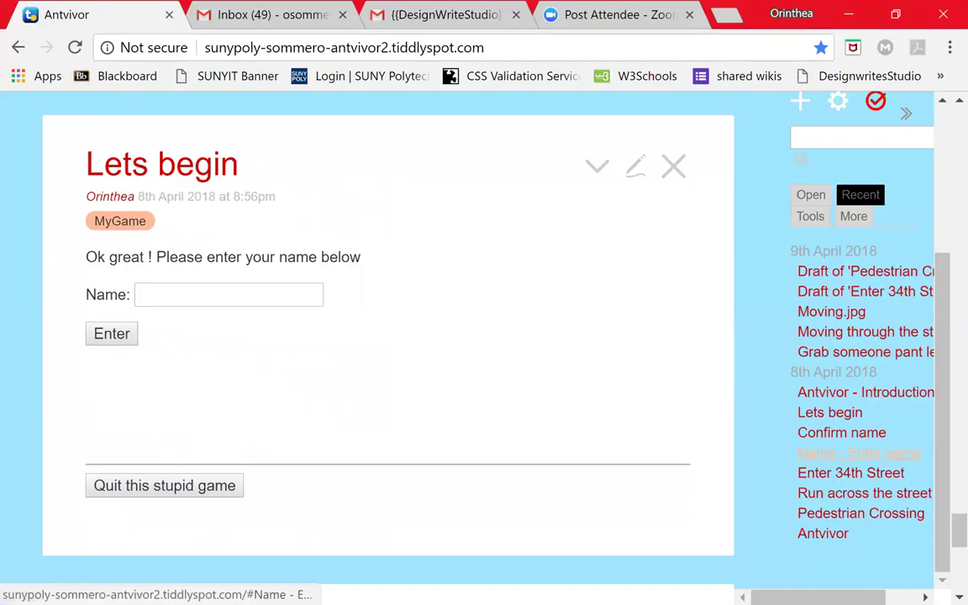
pyautogui.click(857, 452)
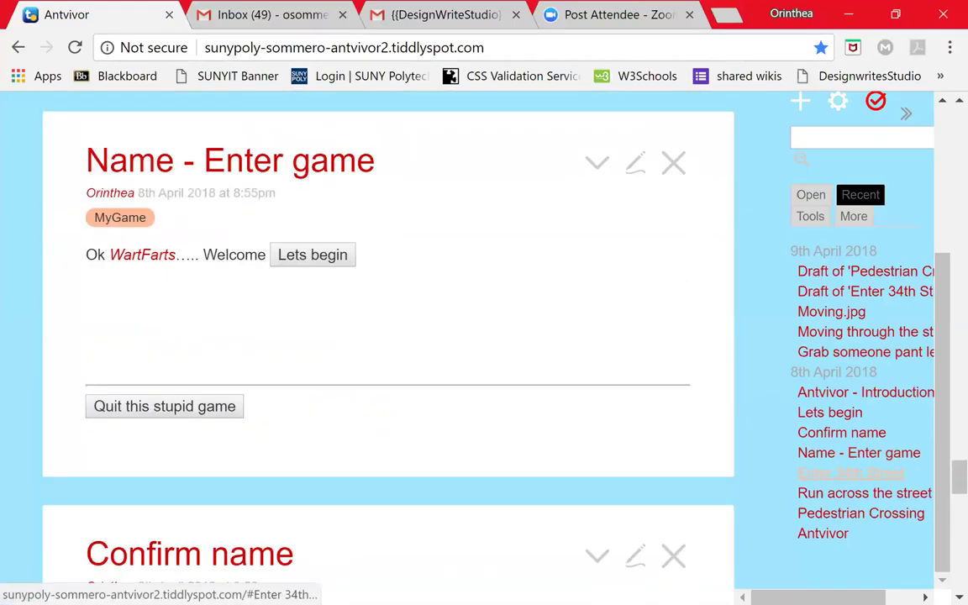
pyautogui.click(851, 473)
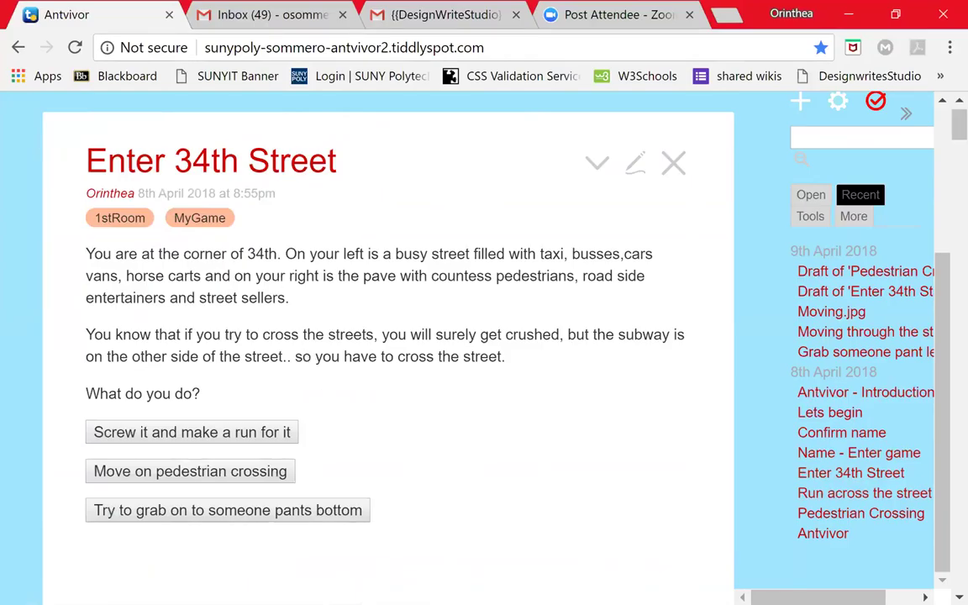
pyautogui.scroll(-2, 546, 194)
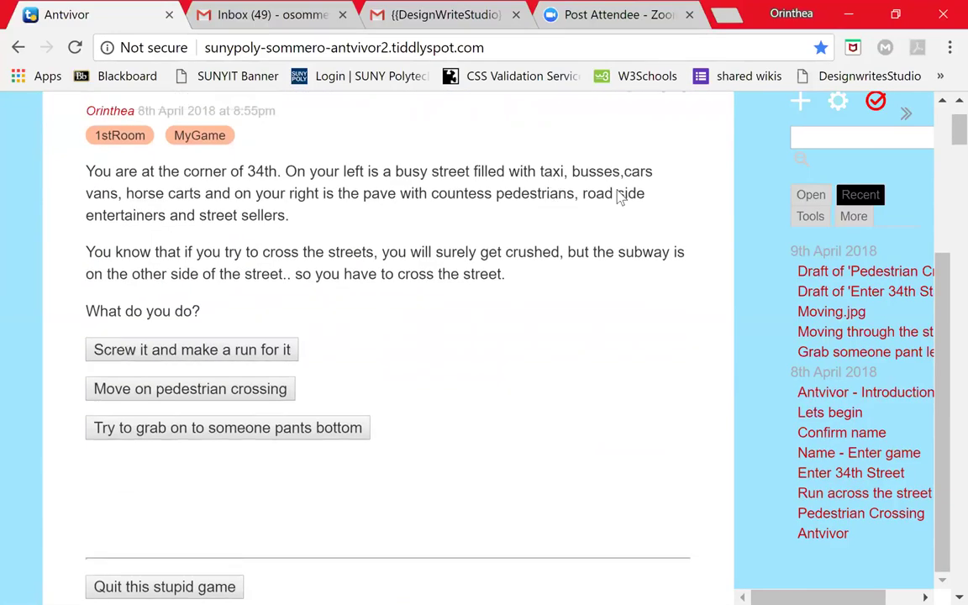
pyautogui.scroll(2, 619, 196)
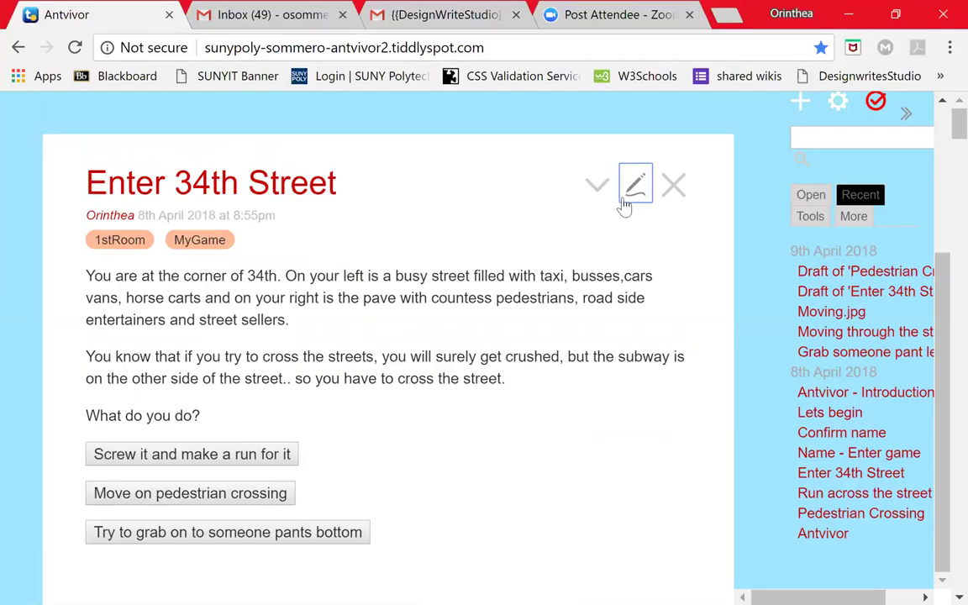
# Step: Copy the 'Enter 34th Street' title text from its edit draft's title field
pyautogui.scroll(-5, 314, 256)
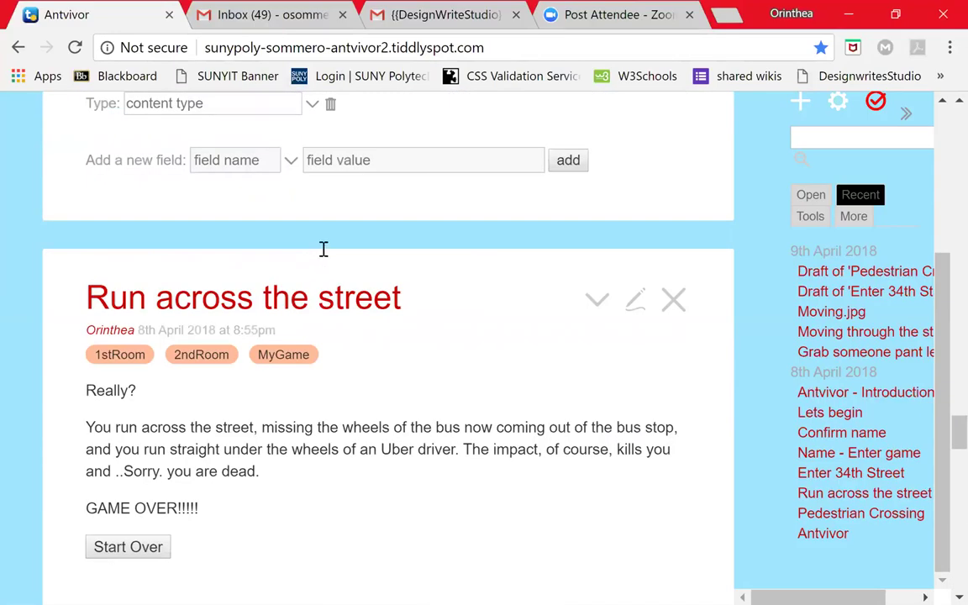
pyautogui.scroll(5, 424, 252)
pyautogui.scroll(2, 413, 290)
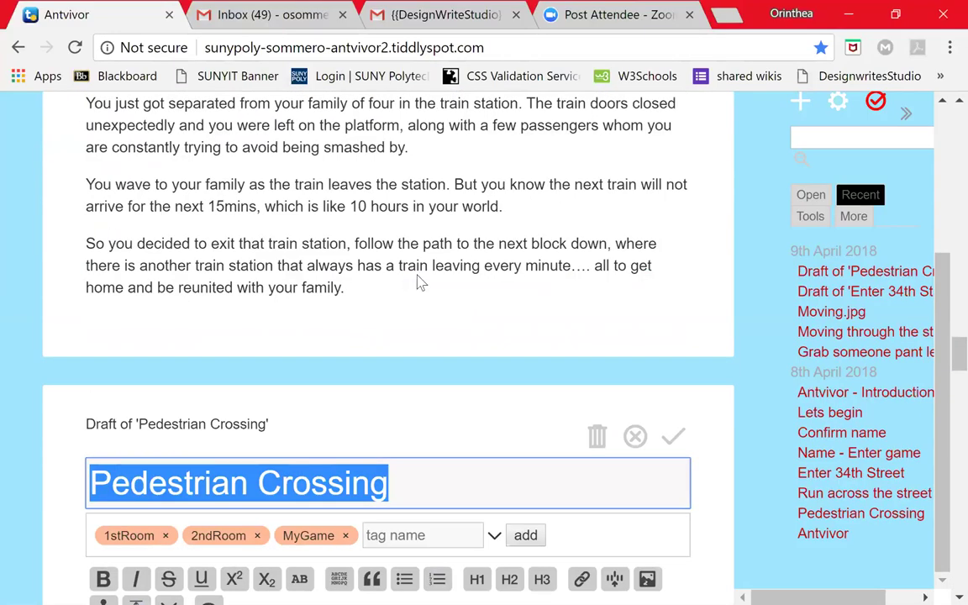
pyautogui.scroll(5, 420, 284)
pyautogui.scroll(3, 420, 284)
pyautogui.scroll(3, 420, 283)
pyautogui.scroll(3, 420, 283)
pyautogui.scroll(5, 420, 281)
pyautogui.scroll(5, 378, 252)
pyautogui.moveTo(341, 231); pyautogui.dragTo(81, 215)
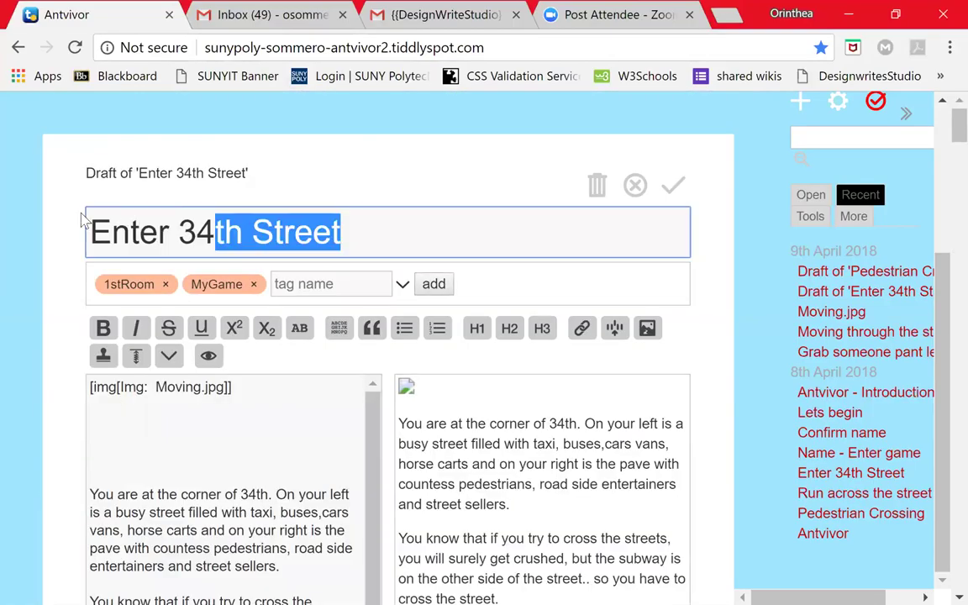
pyautogui.rightClick(205, 225)
pyautogui.click(255, 261)
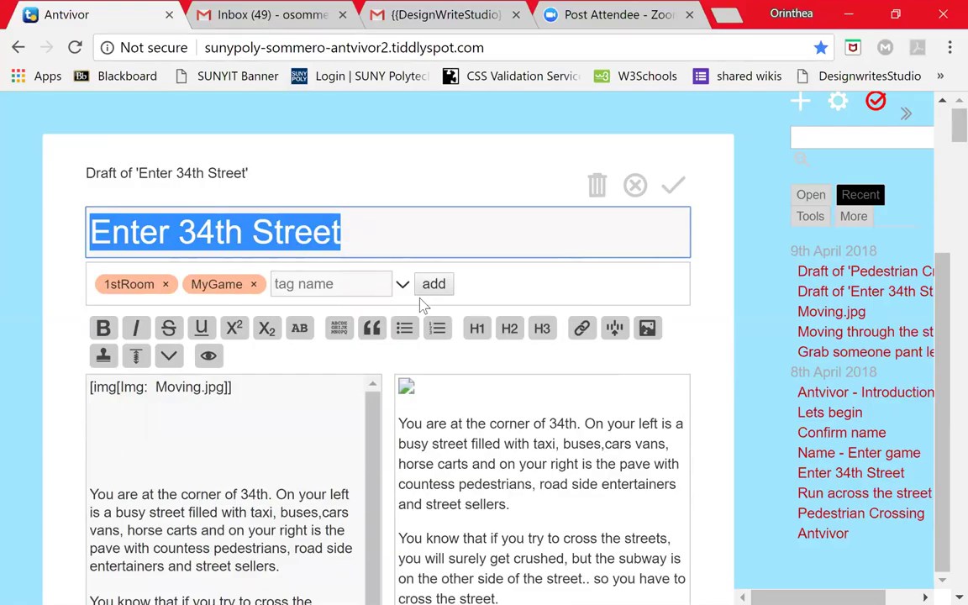
# Step: Save the Enter 34th Street draft edits
pyautogui.scroll(-1, 420, 304)
pyautogui.scroll(-10, 411, 302)
pyautogui.scroll(-3, 410, 303)
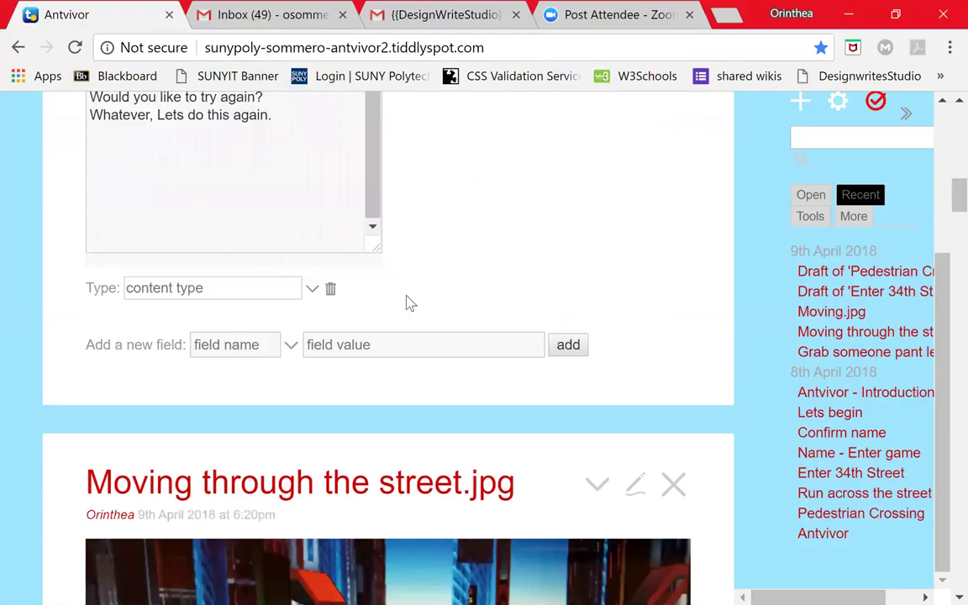
pyautogui.scroll(-5, 408, 302)
pyautogui.scroll(-3, 421, 302)
pyautogui.scroll(-4, 469, 298)
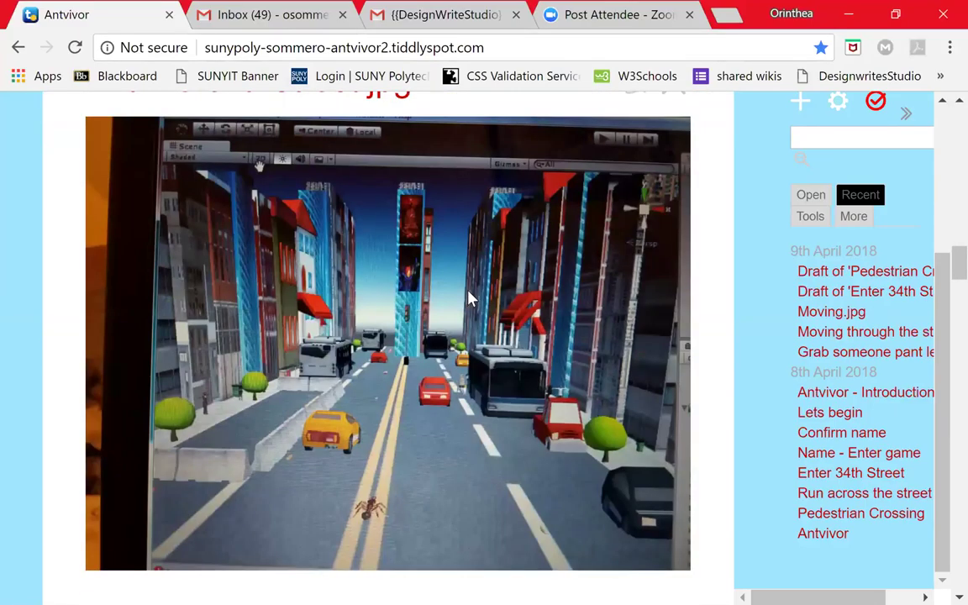
pyautogui.scroll(2, 468, 298)
pyautogui.scroll(20, 512, 291)
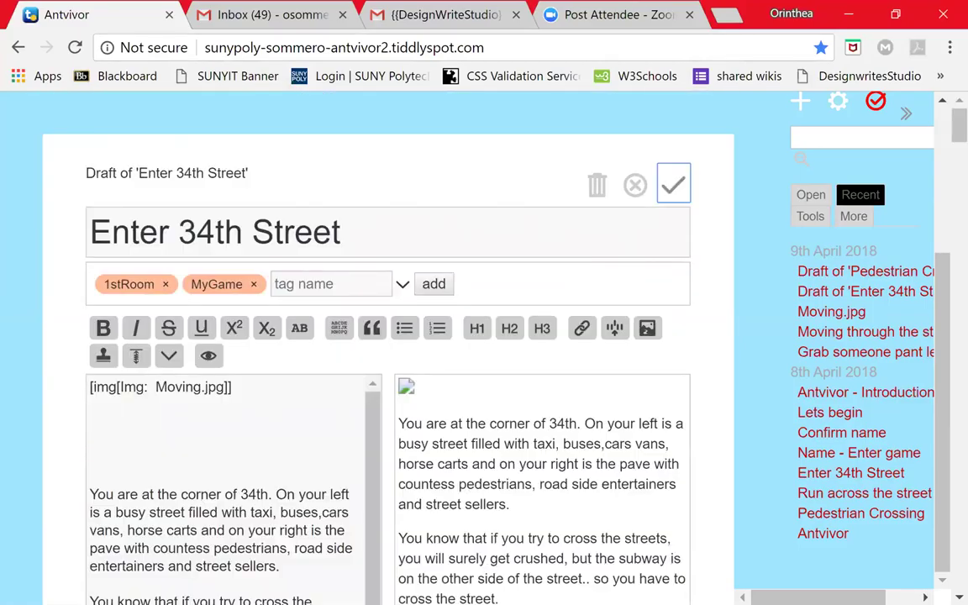
pyautogui.click(673, 182)
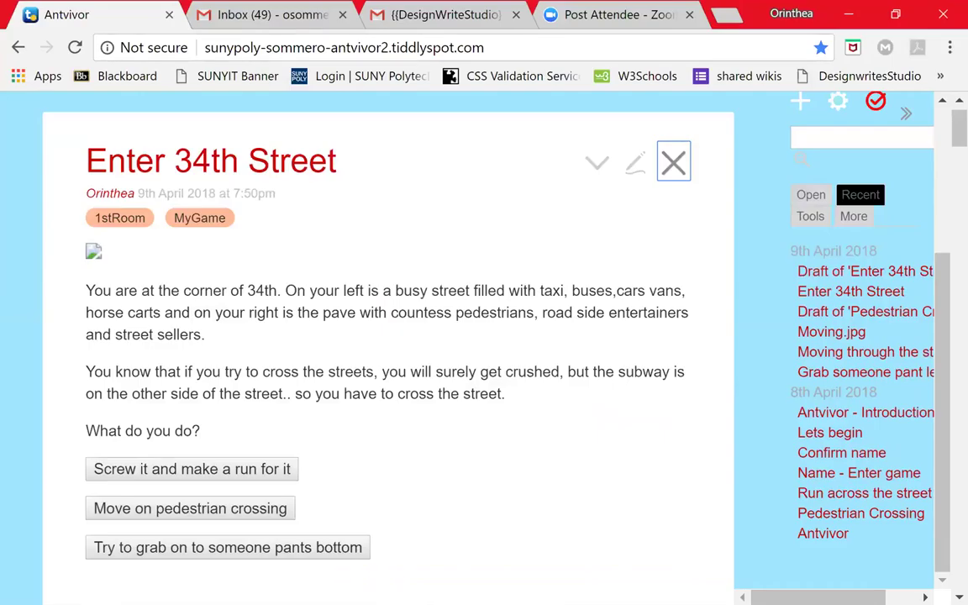
# Step: Close Enter 34th Street, the three image tiddlers and Antvivor, then click after <$button>
pyautogui.click(673, 163)
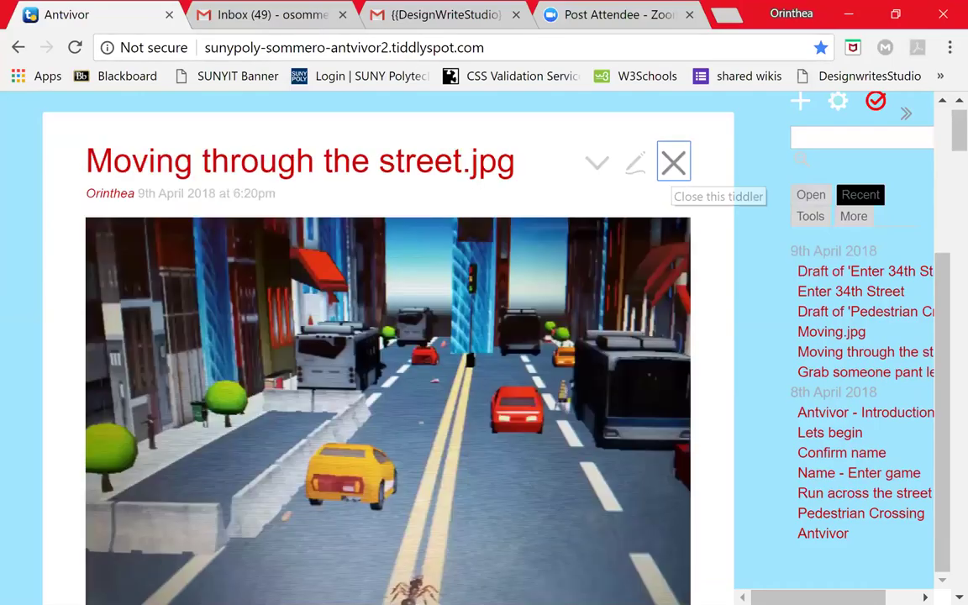
pyautogui.click(673, 164)
pyautogui.click(673, 164)
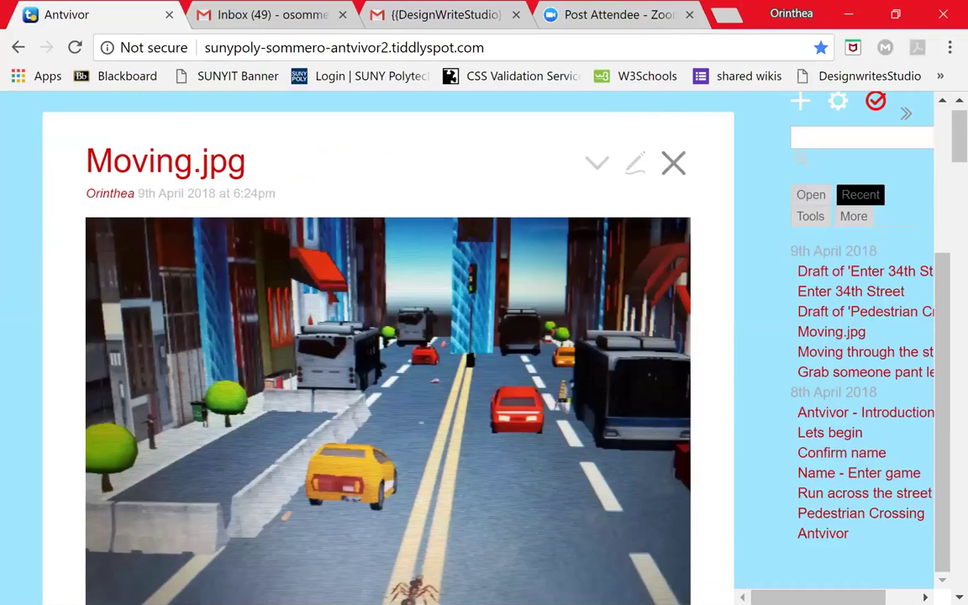
pyautogui.click(673, 164)
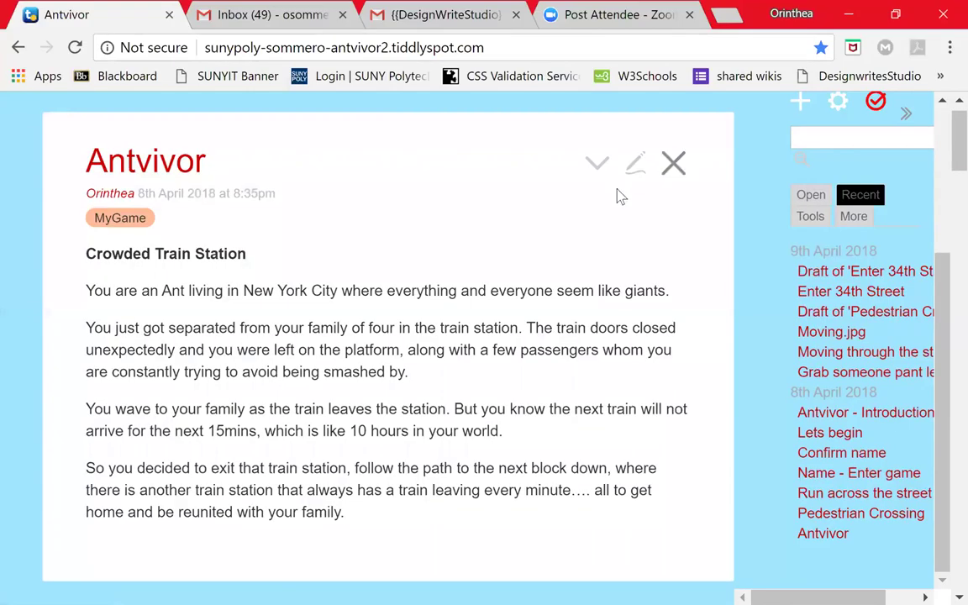
pyautogui.scroll(-2, 620, 190)
pyautogui.scroll(1, 620, 190)
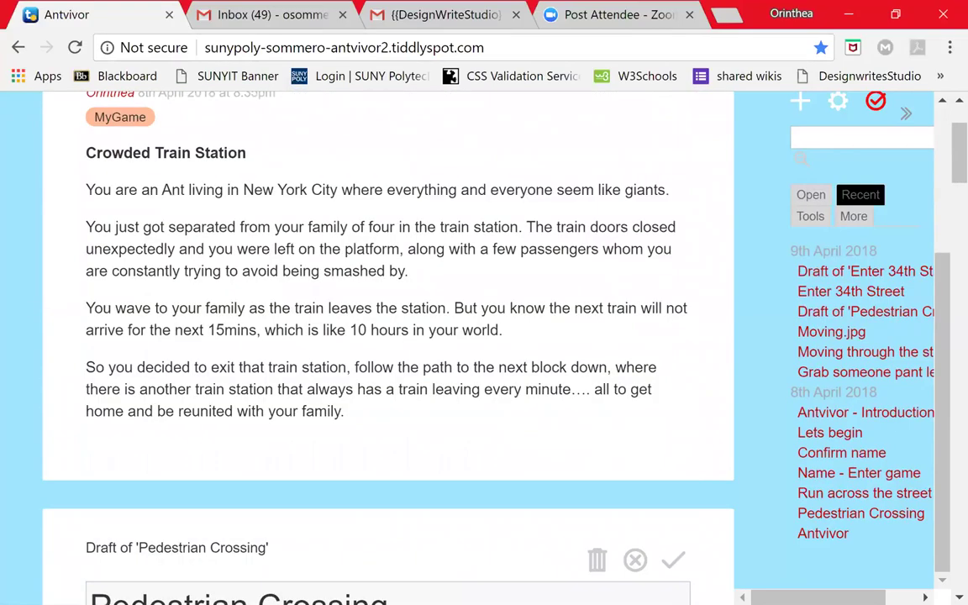
pyautogui.scroll(1, 673, 186)
pyautogui.click(673, 186)
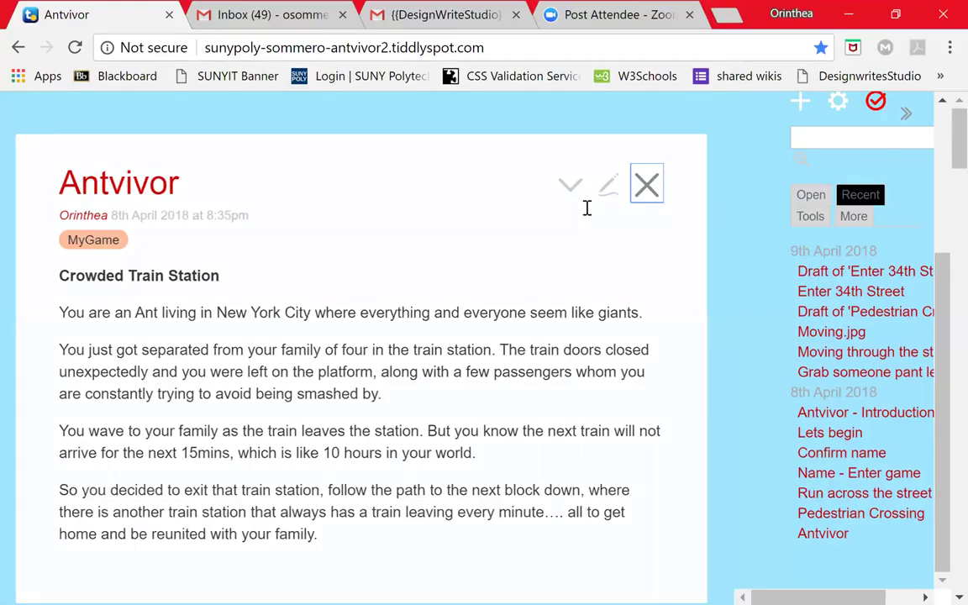
pyautogui.scroll(-4, 168, 279)
pyautogui.click(162, 299)
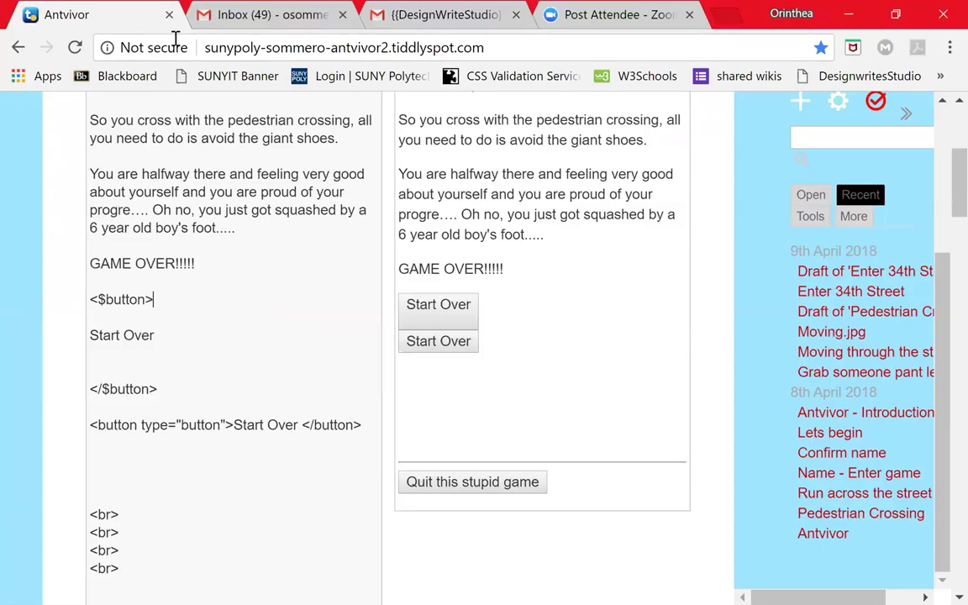
# Step: Open a new blank browser tab with Ctrl+T
pyautogui.hotkey('ctrl', 't')
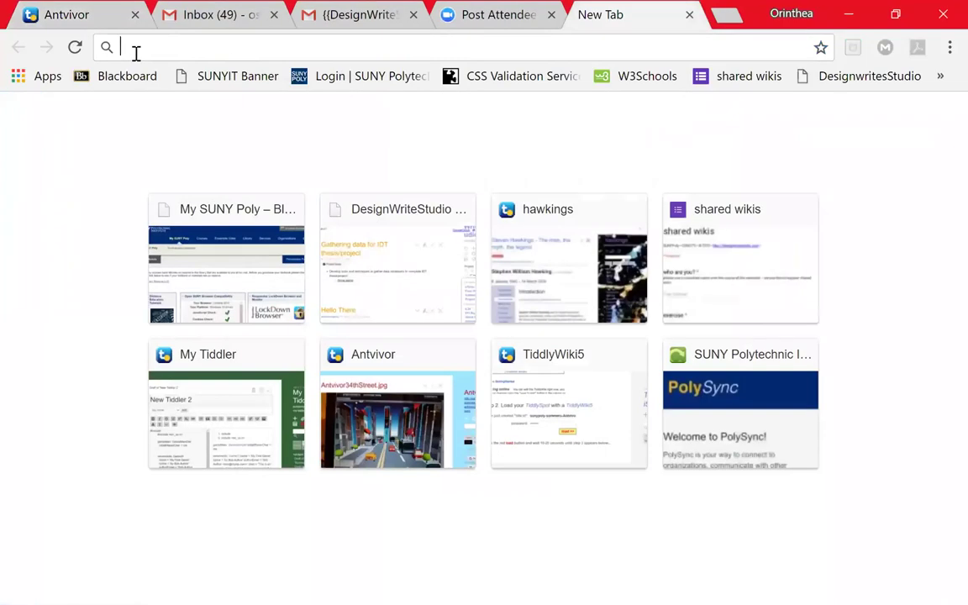
# Step: Load tiddlywiki.com in the new tab via the 'tiddly' address-bar suggestion
pyautogui.write('tiddly')
pyautogui.press('Return')
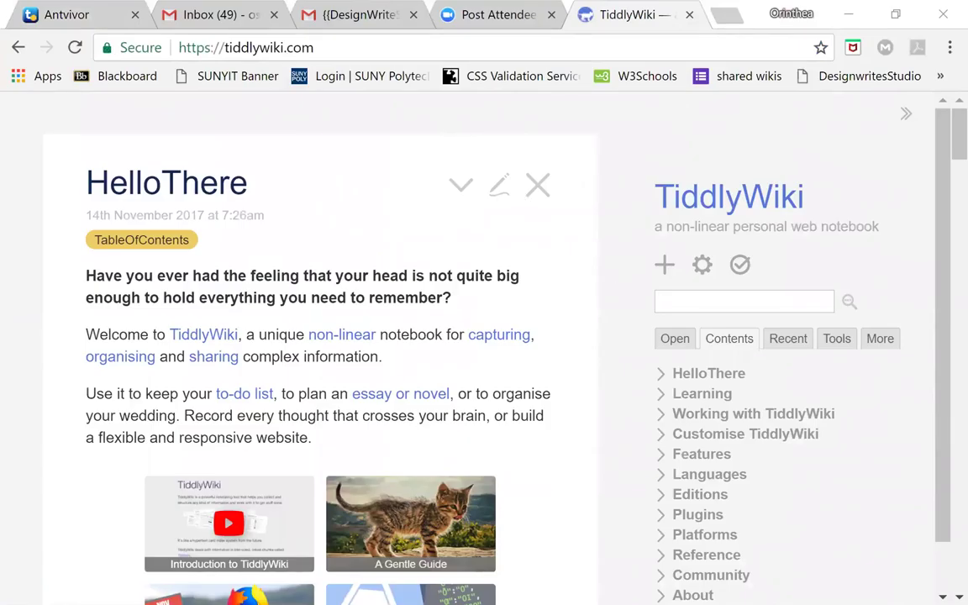
# Step: Search 'action na' and open the ActionNavigateWidget documentation at its Examples
pyautogui.write('action na')
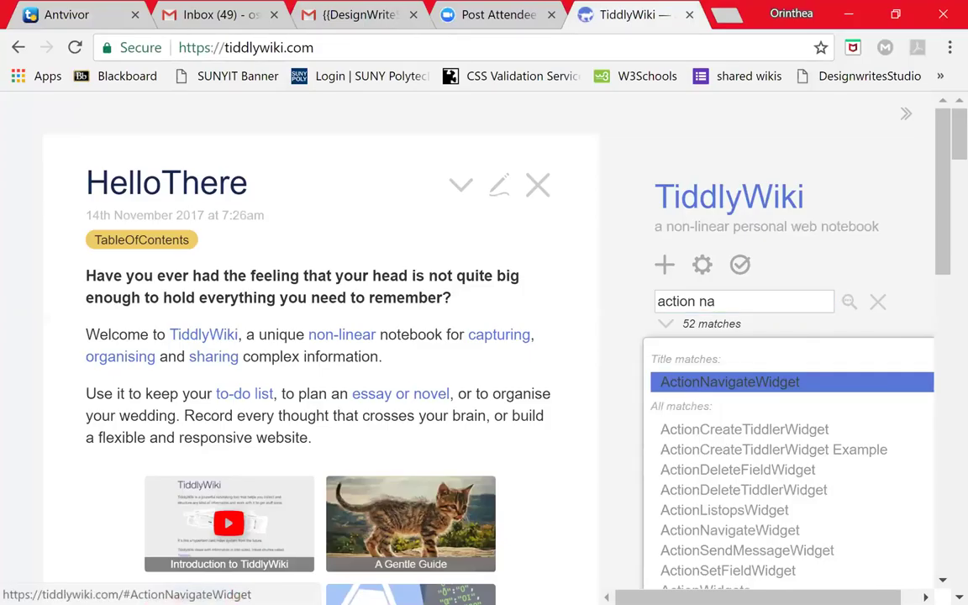
pyautogui.click(729, 381)
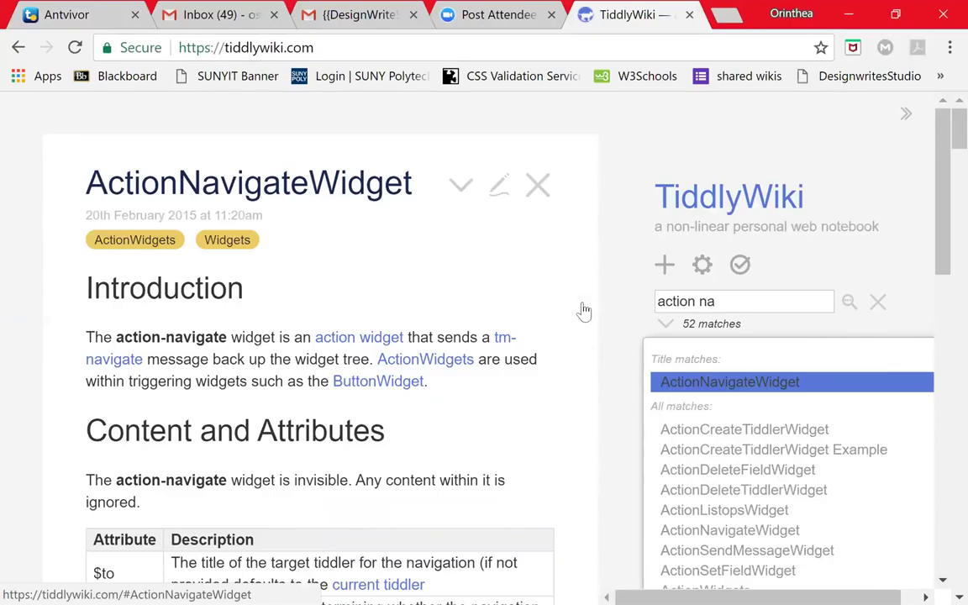
pyautogui.scroll(-3, 372, 259)
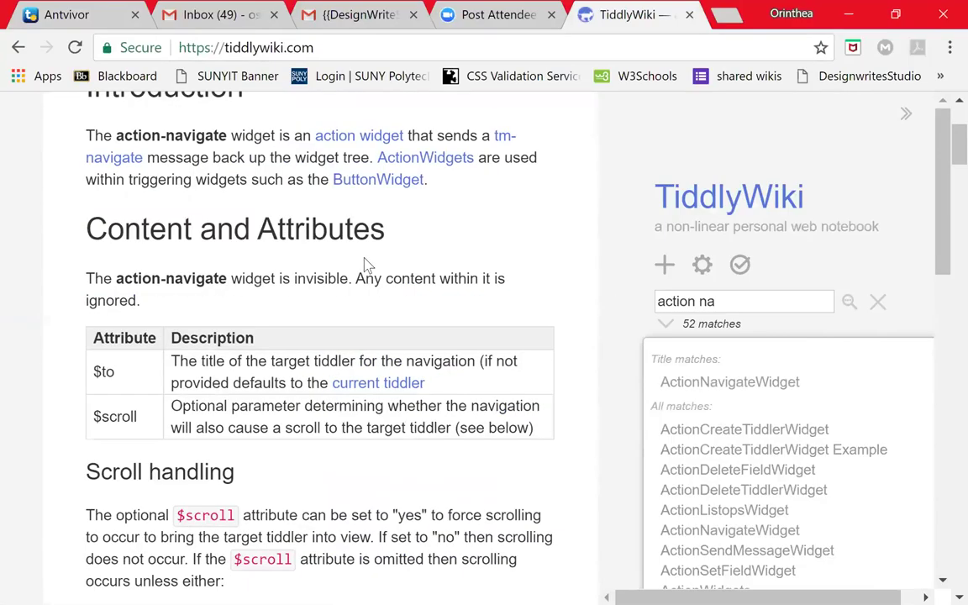
pyautogui.scroll(-3, 367, 263)
pyautogui.scroll(-1, 447, 315)
pyautogui.scroll(-3, 450, 323)
pyautogui.scroll(-1, 451, 329)
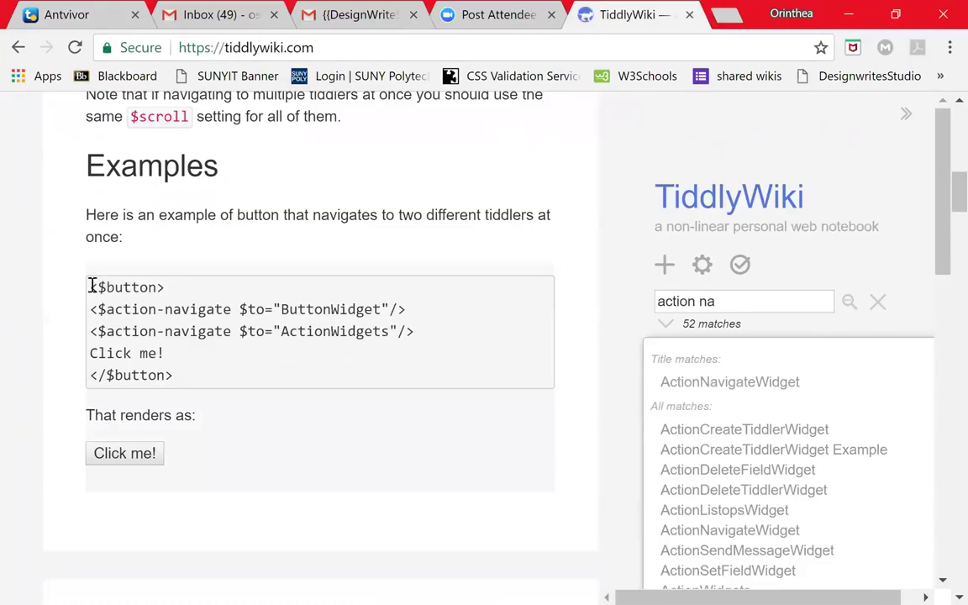
# Step: Copy the five-line button example code and return to the Antvivor wiki tab
pyautogui.moveTo(91, 286); pyautogui.dragTo(190, 375)
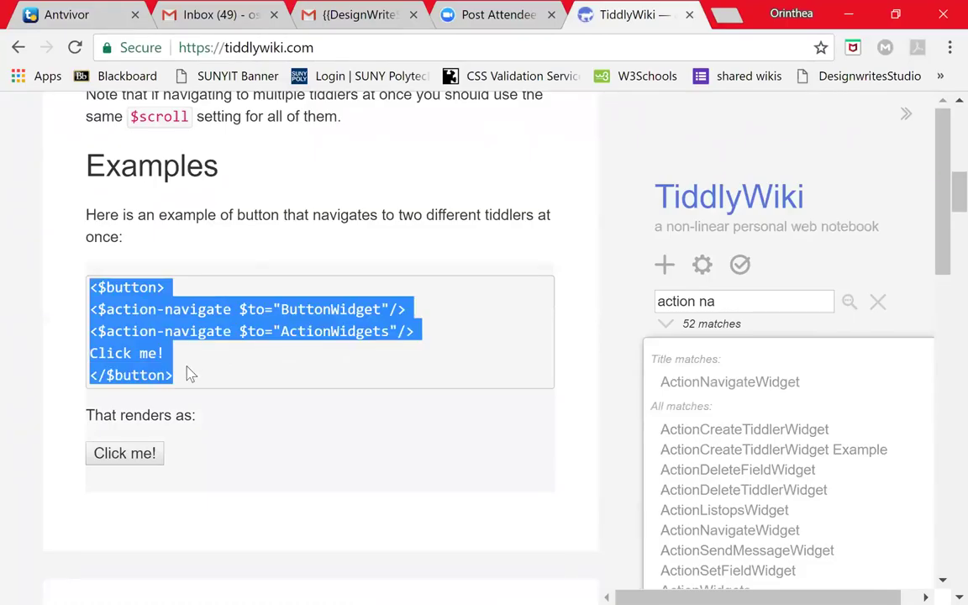
pyautogui.rightClick(129, 307)
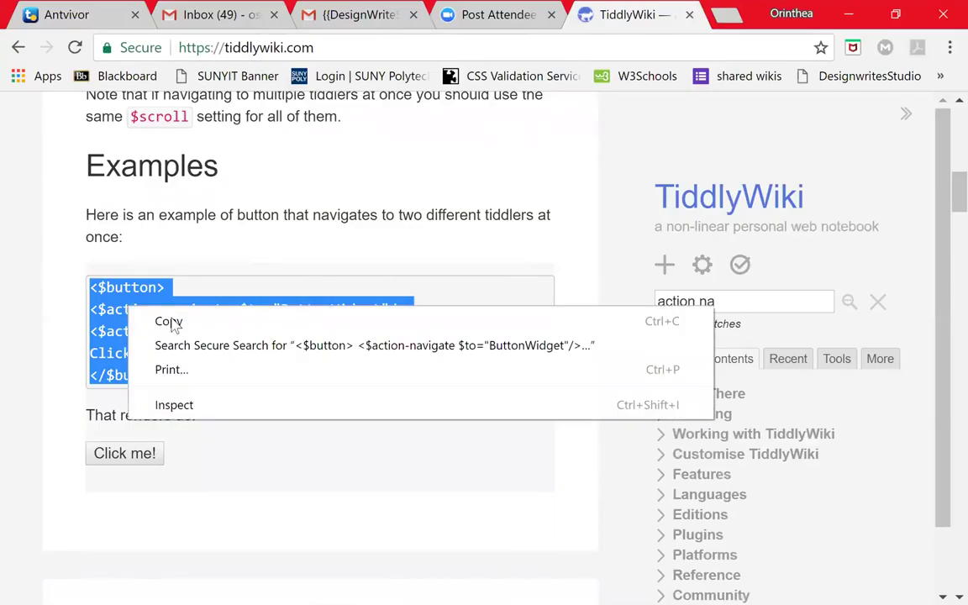
pyautogui.click(171, 320)
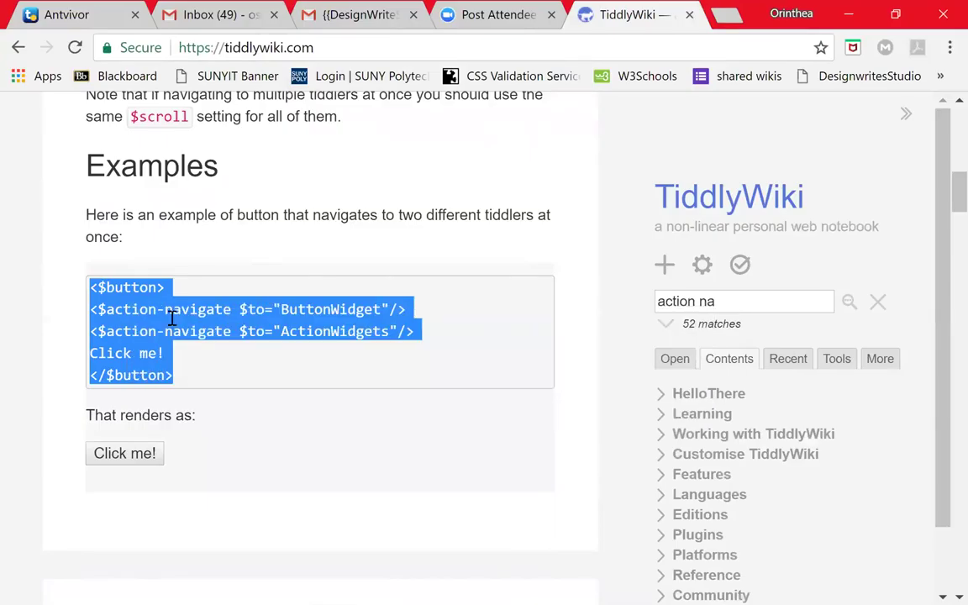
pyautogui.click(90, 14)
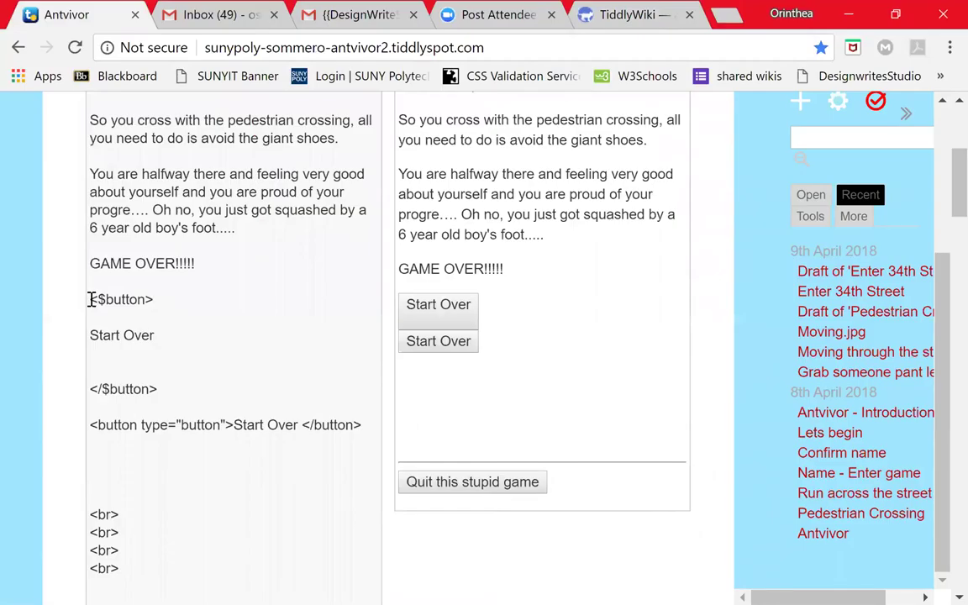
# Step: Paste the Click me! button over the Start Over block and delete its ActionWidgets navigate line
pyautogui.moveTo(89, 299)
pyautogui.mouseDown()
pyautogui.moveTo(134, 335)
pyautogui.moveTo(158, 389)
pyautogui.mouseUp()
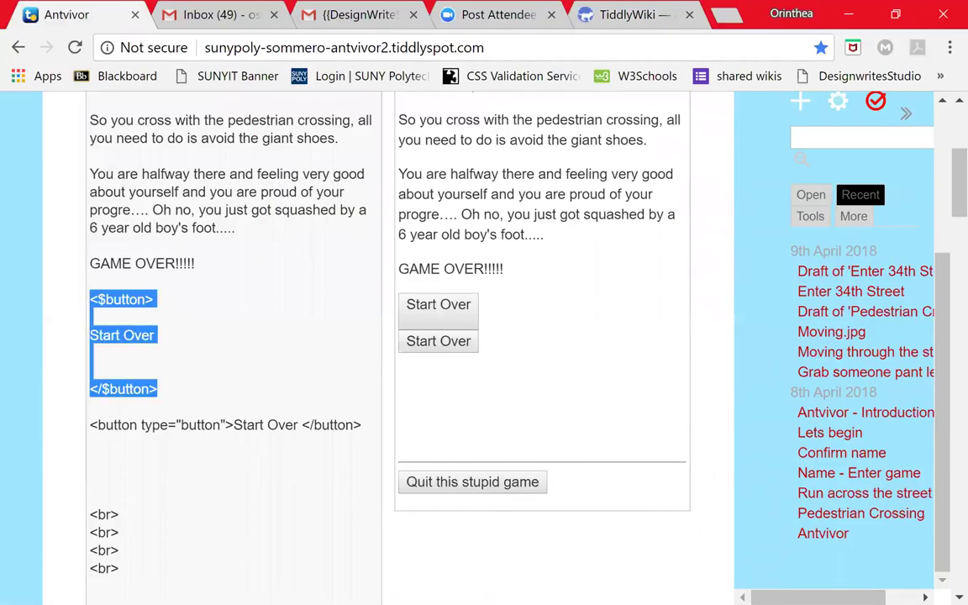
pyautogui.hotkey('ctrl', 'v')
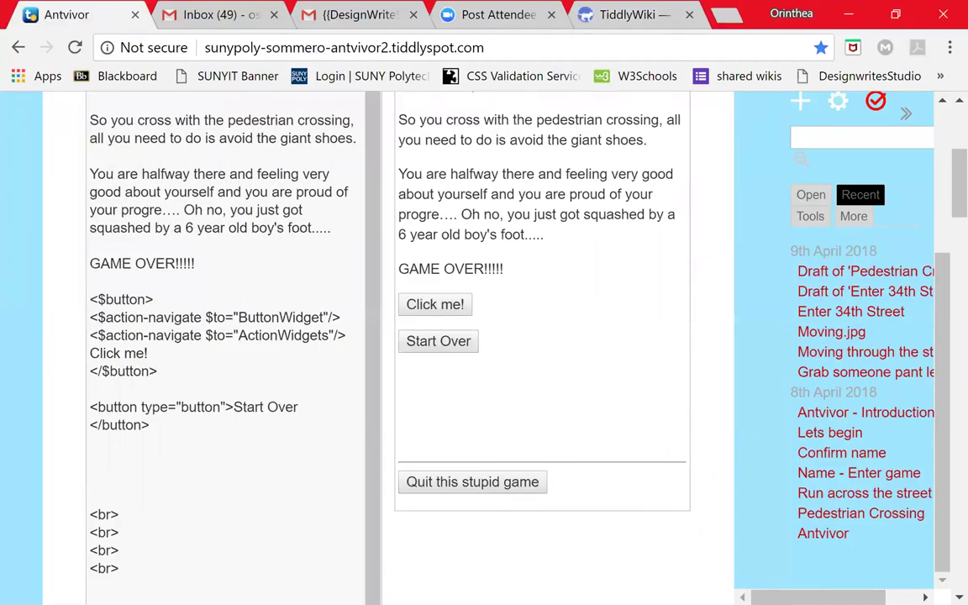
pyautogui.click(91, 352)
pyautogui.moveTo(90, 336); pyautogui.dragTo(315, 355)
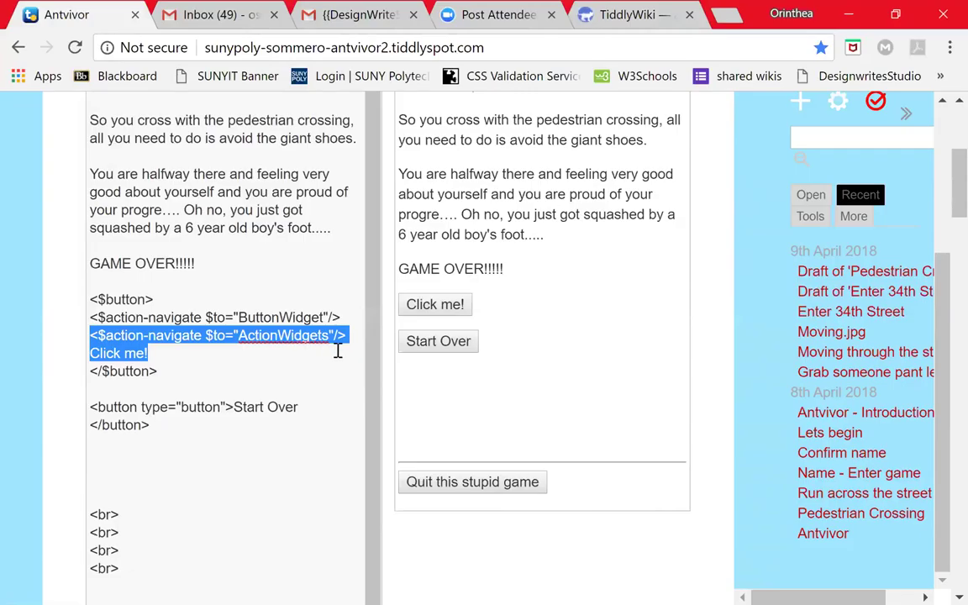
pyautogui.click(164, 341)
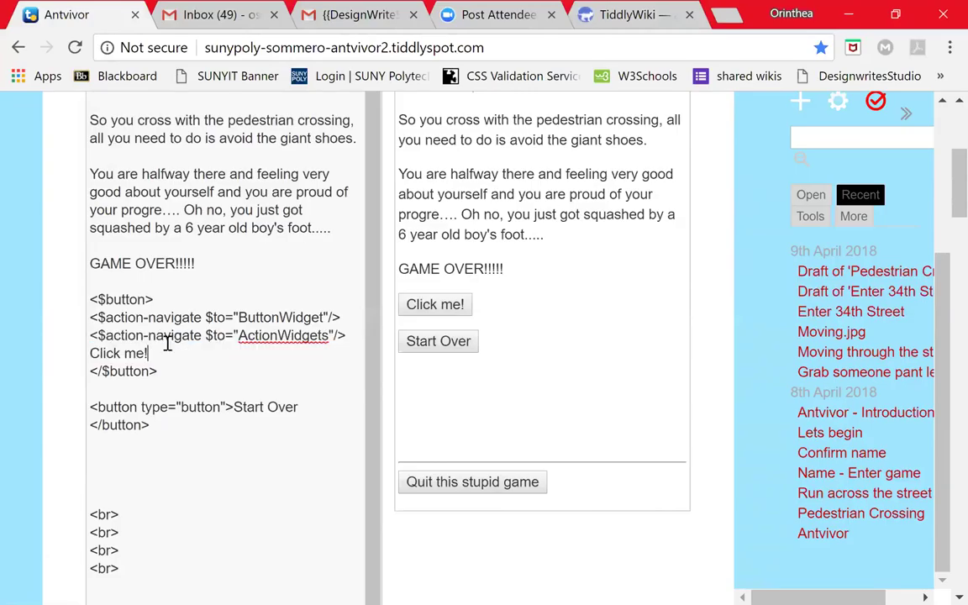
pyautogui.moveTo(91, 336); pyautogui.dragTo(347, 337)
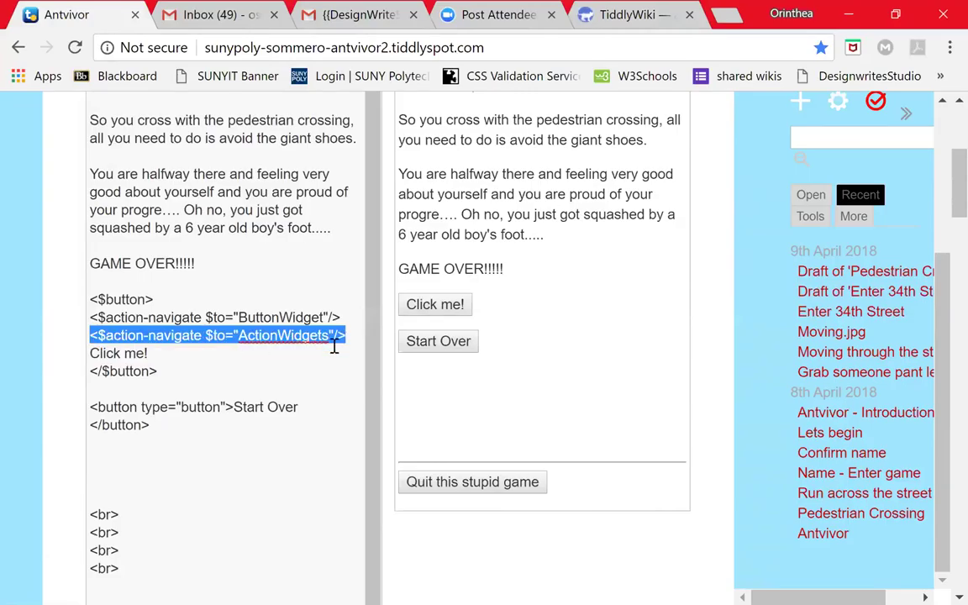
pyautogui.press('BackSpace')
pyautogui.press('BackSpace')
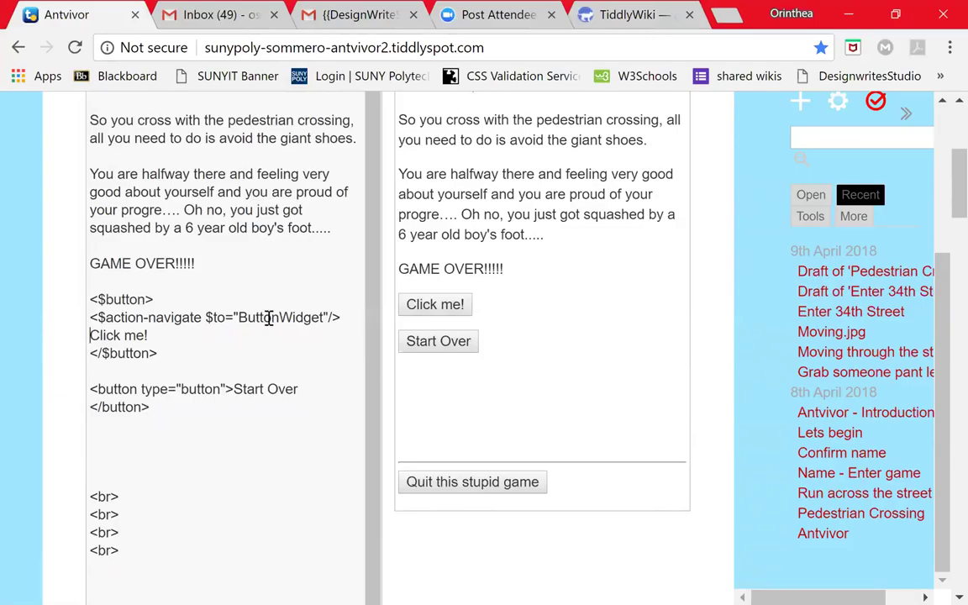
pyautogui.scroll(4, 275, 320)
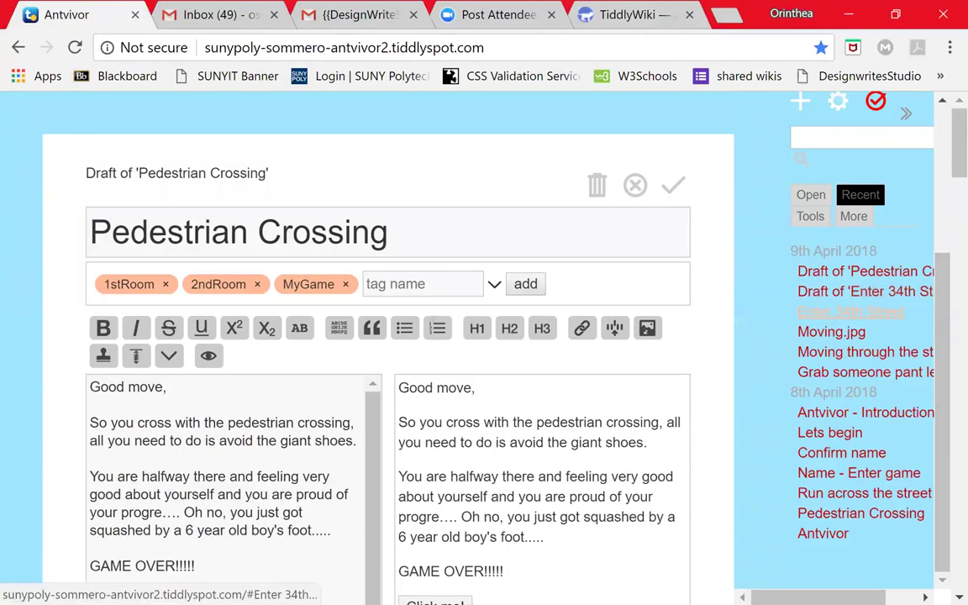
# Step: Open the Enter 34th Street tiddler in edit mode and bring up options on its title
pyautogui.click(850, 312)
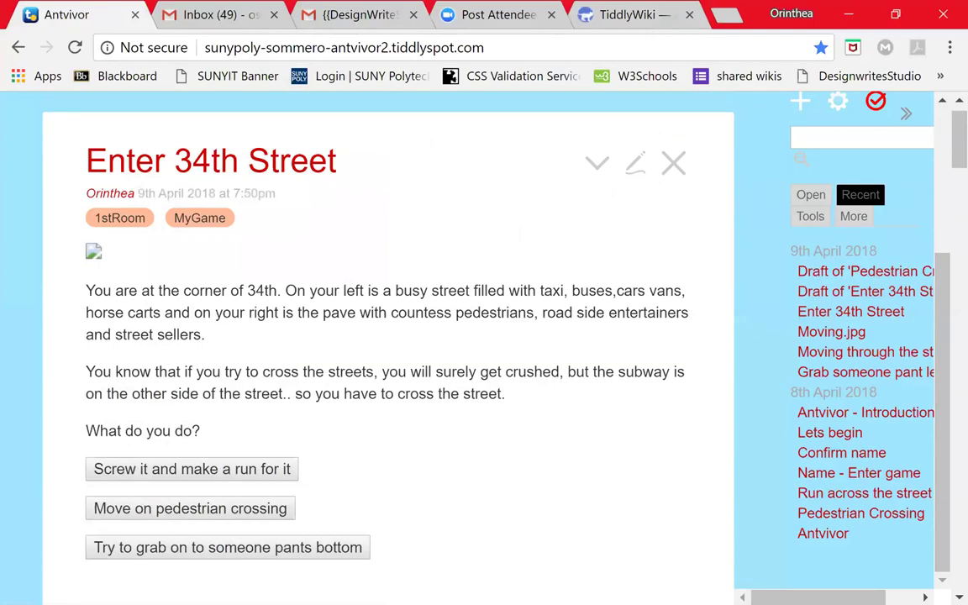
pyautogui.click(630, 161)
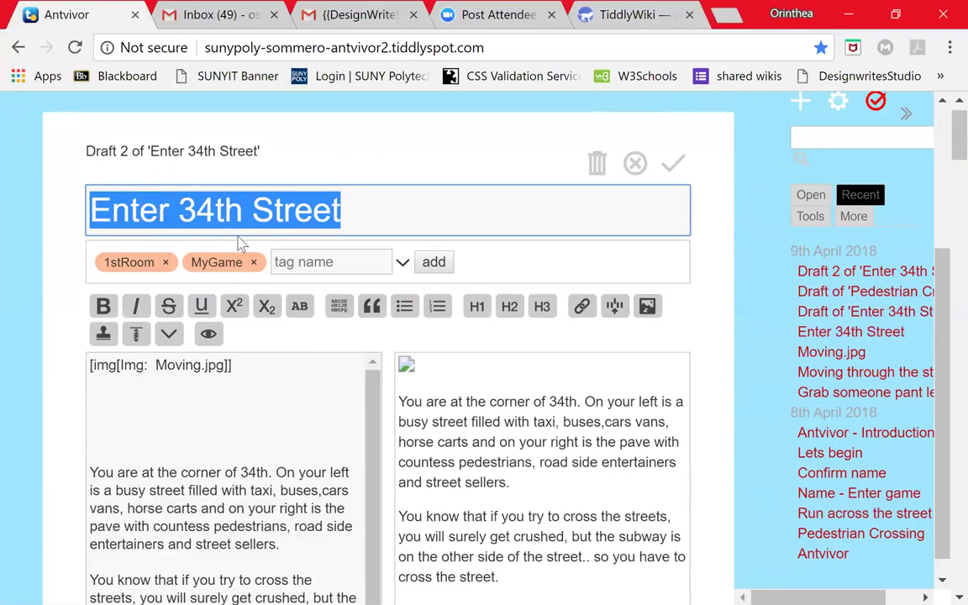
pyautogui.rightClick(158, 210)
pyautogui.click(241, 247)
# Step: Replace ButtonWidget in the $action-navigate line with Enter 34th Street
pyautogui.scroll(-1, 339, 294)
pyautogui.scroll(-3, 353, 304)
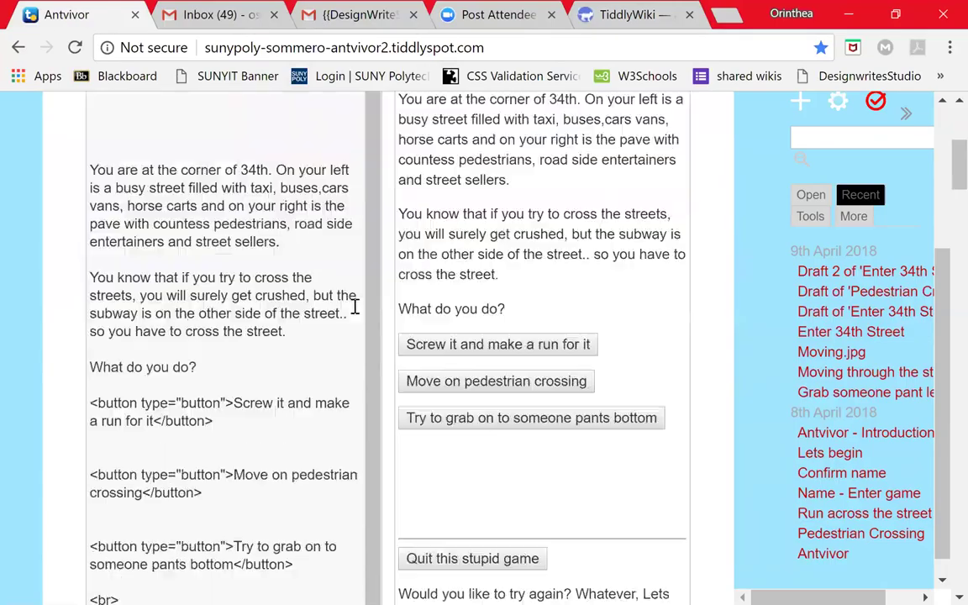
pyautogui.scroll(-1, 351, 307)
pyautogui.scroll(-2, 307, 333)
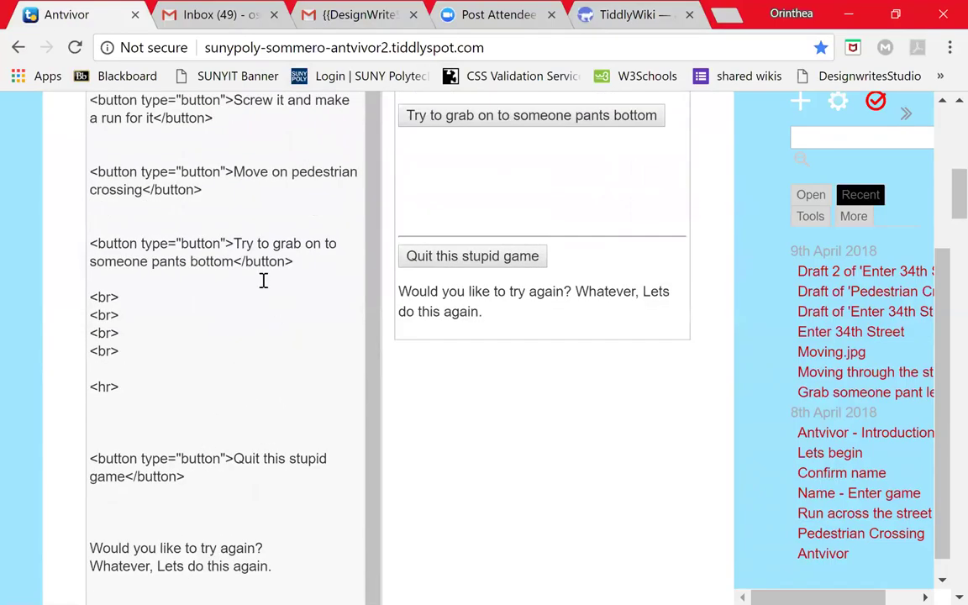
pyautogui.scroll(-2, 263, 281)
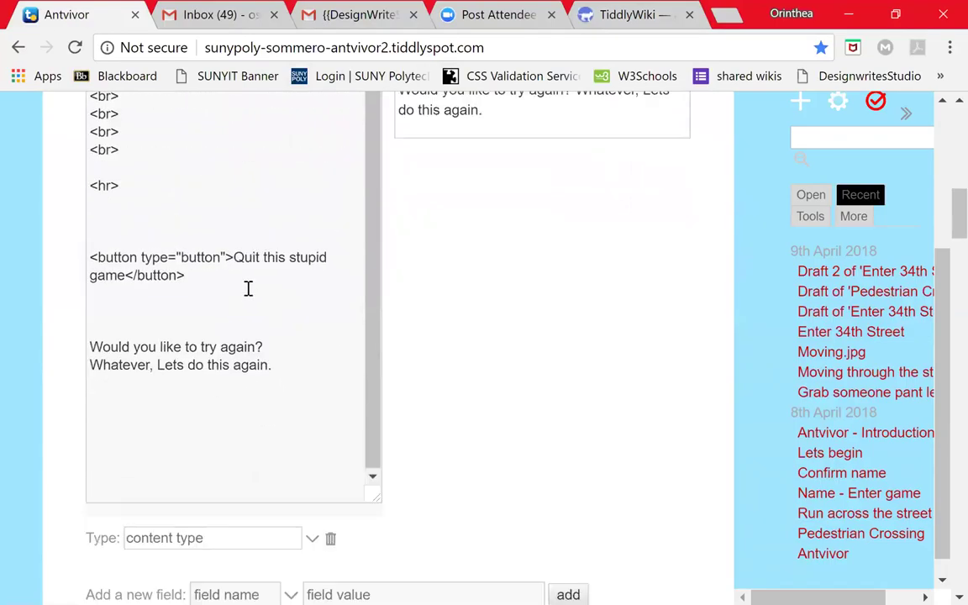
pyautogui.scroll(2, 252, 285)
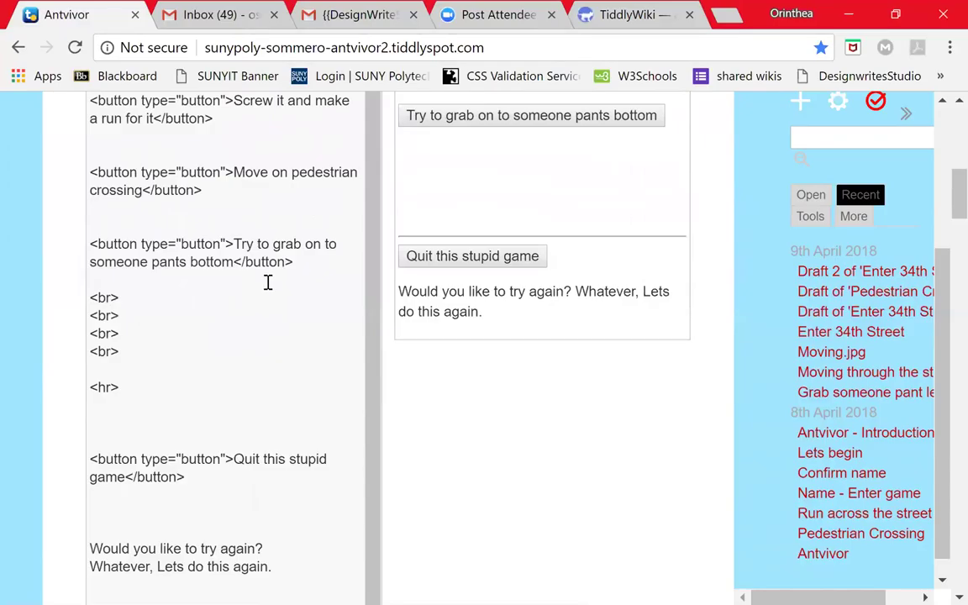
pyautogui.scroll(4, 267, 283)
pyautogui.scroll(2, 267, 282)
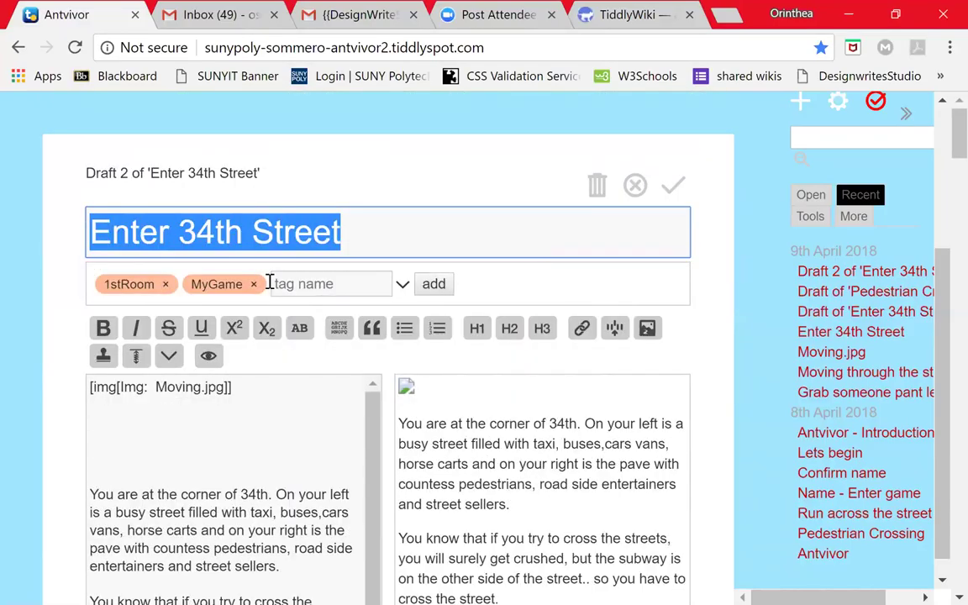
pyautogui.scroll(-2, 267, 283)
pyautogui.scroll(-6, 268, 281)
pyautogui.scroll(5, 269, 252)
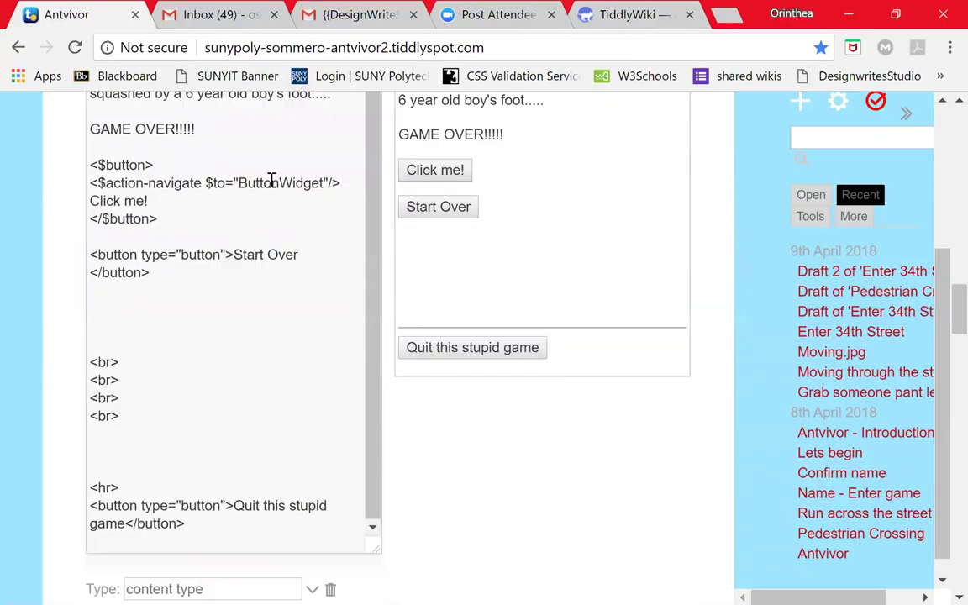
pyautogui.moveTo(239, 183); pyautogui.dragTo(326, 183)
pyautogui.hotkey('ctrl', 'v')
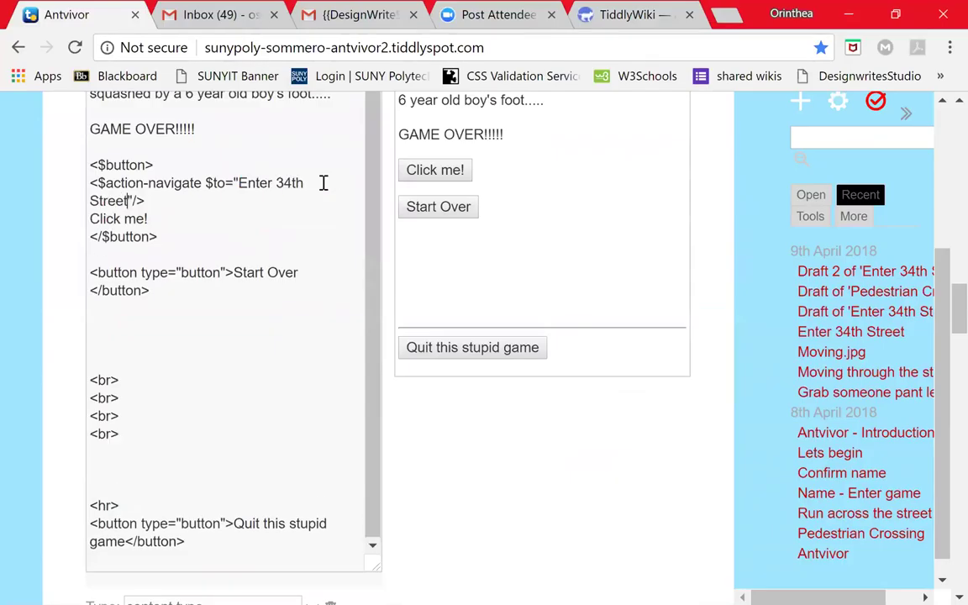
# Step: Test Click me! from the preview and scroll through the opened Enter 34th Street tiddler
pyautogui.click(463, 173)
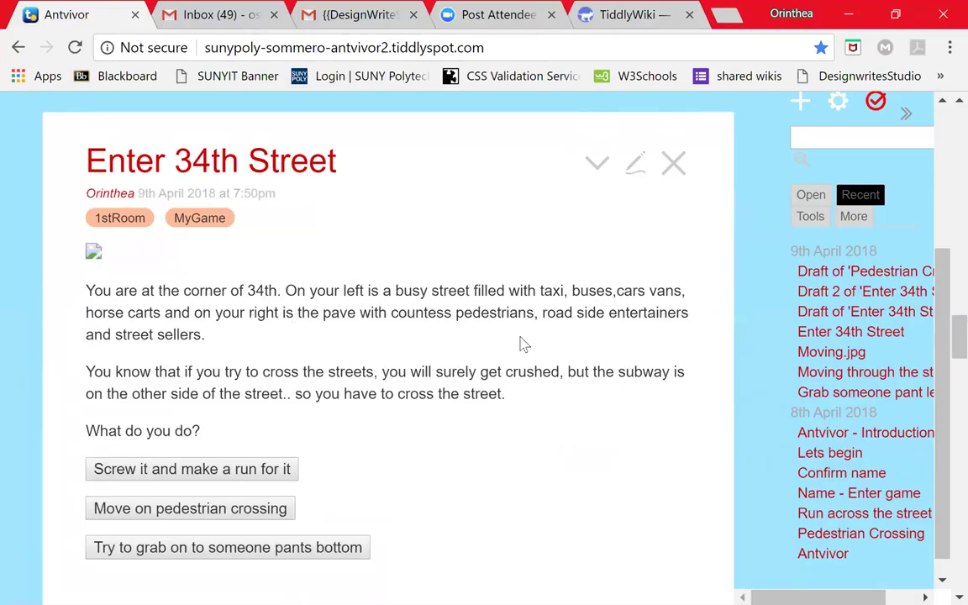
pyautogui.scroll(-2, 520, 348)
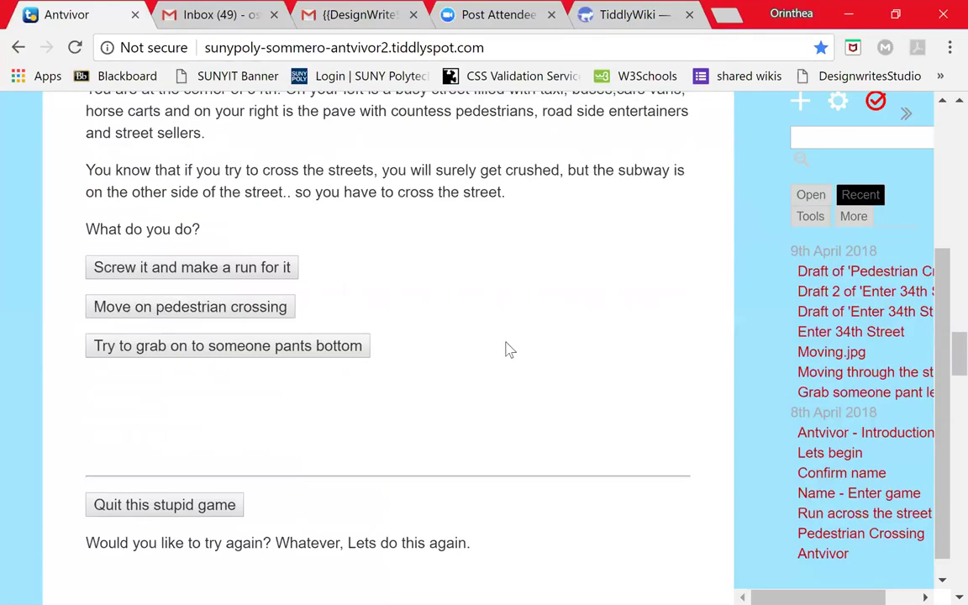
pyautogui.scroll(-2, 509, 349)
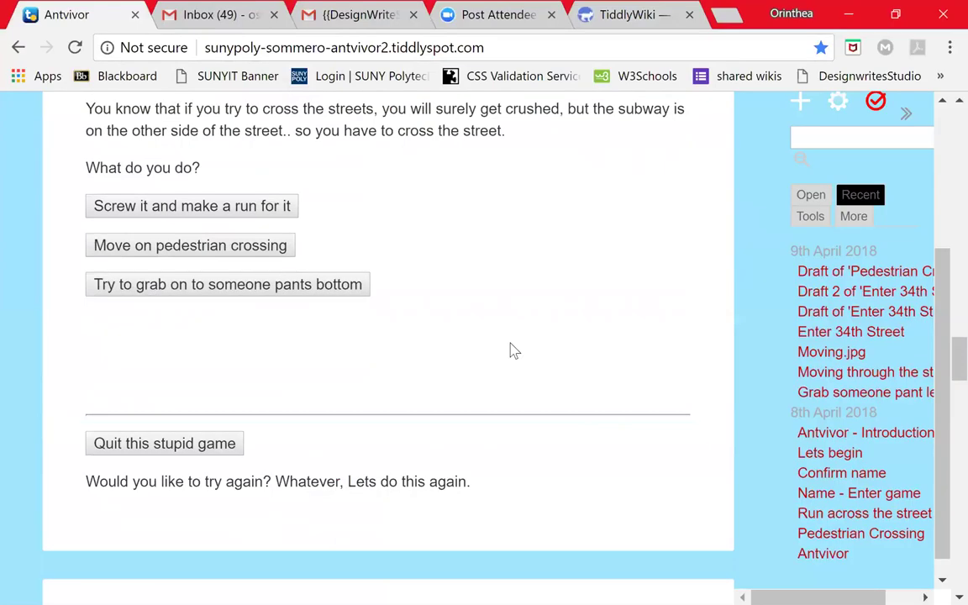
pyautogui.scroll(2, 514, 351)
pyautogui.scroll(5, 514, 351)
pyautogui.scroll(4, 514, 351)
pyautogui.scroll(3, 514, 351)
pyautogui.scroll(5, 514, 351)
pyautogui.scroll(3, 514, 351)
pyautogui.scroll(2, 514, 351)
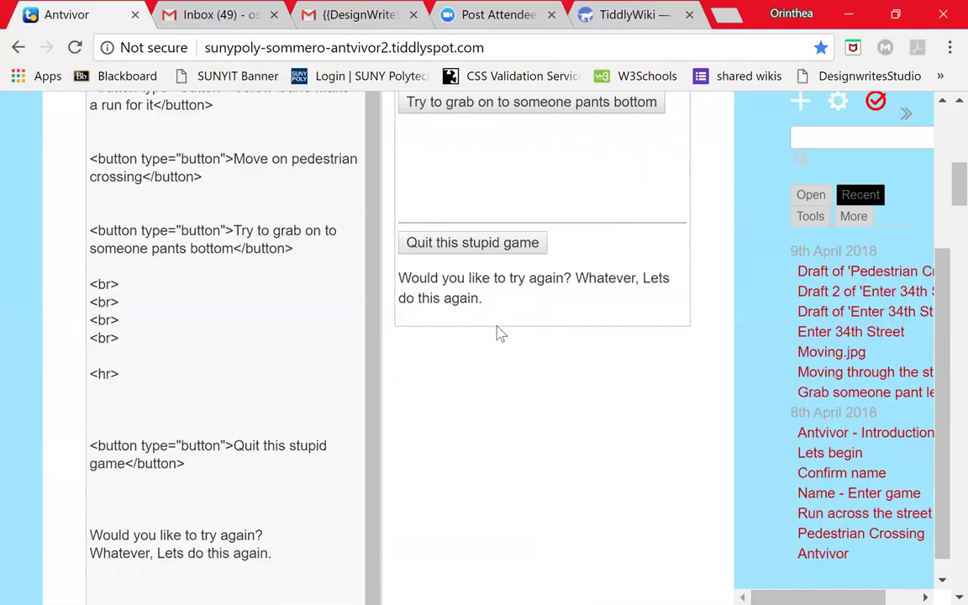
# Step: Copy the <$button>…</$button> Click me! block from the Pedestrian Crossing editor
pyautogui.scroll(1, 496, 334)
pyautogui.scroll(2, 497, 334)
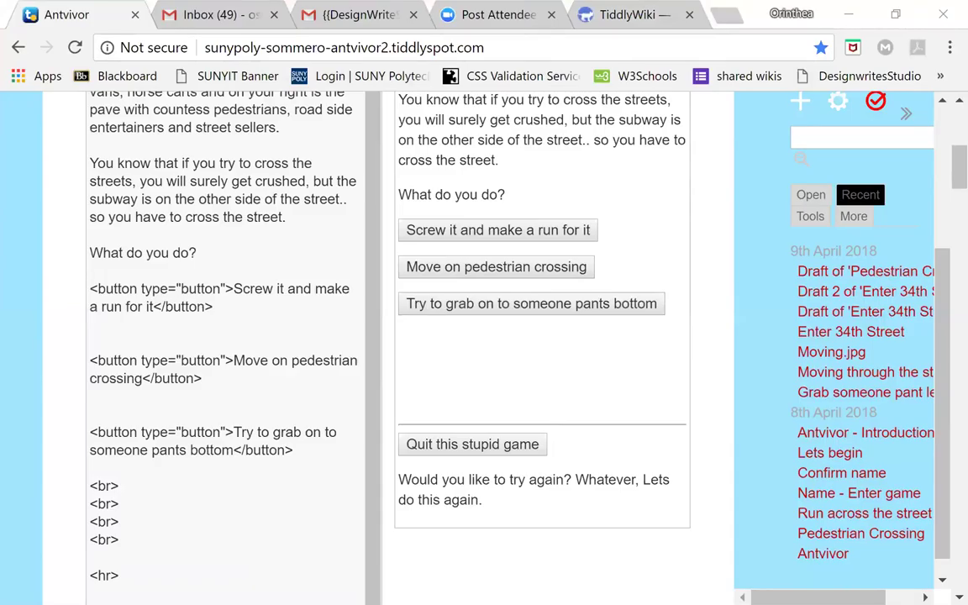
pyautogui.scroll(-3, 387, 353)
pyautogui.scroll(-4, 387, 353)
pyautogui.scroll(-3, 386, 353)
pyautogui.scroll(-1, 386, 353)
pyautogui.scroll(-3, 135, 286)
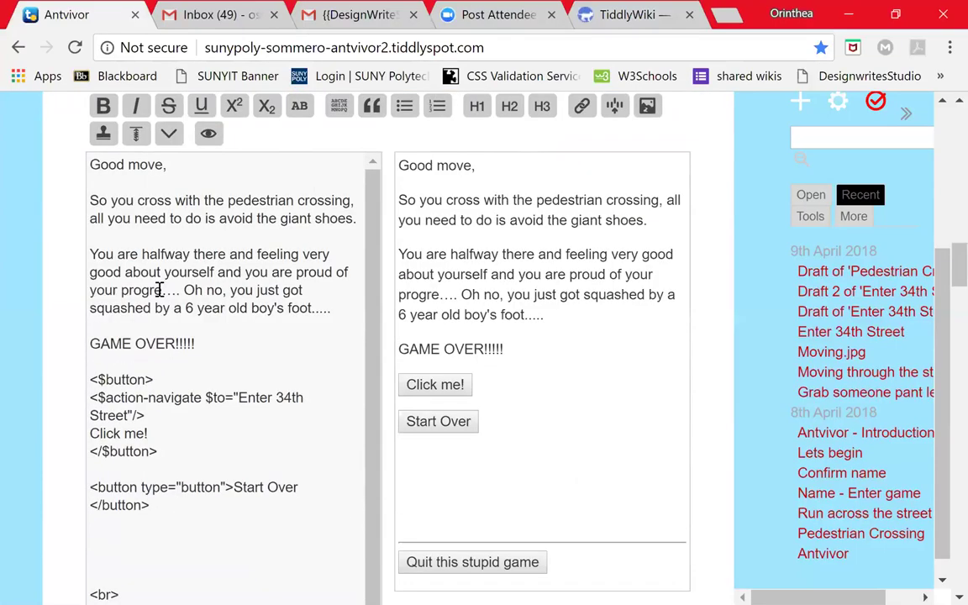
pyautogui.scroll(-2, 83, 223)
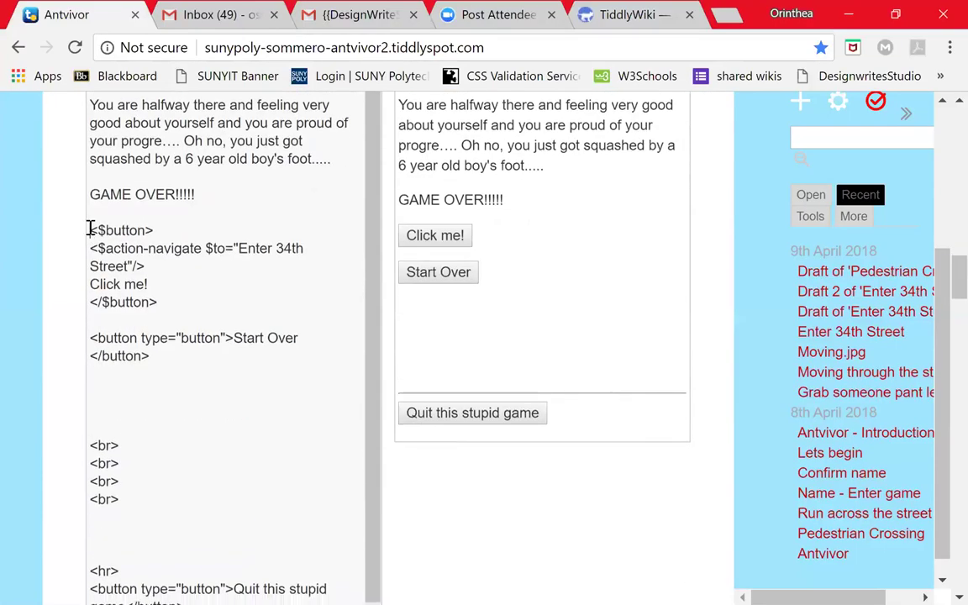
pyautogui.moveTo(90, 228)
pyautogui.mouseDown()
pyautogui.moveTo(134, 283)
pyautogui.moveTo(171, 297)
pyautogui.mouseUp()
pyautogui.rightClick(134, 275)
pyautogui.click(235, 313)
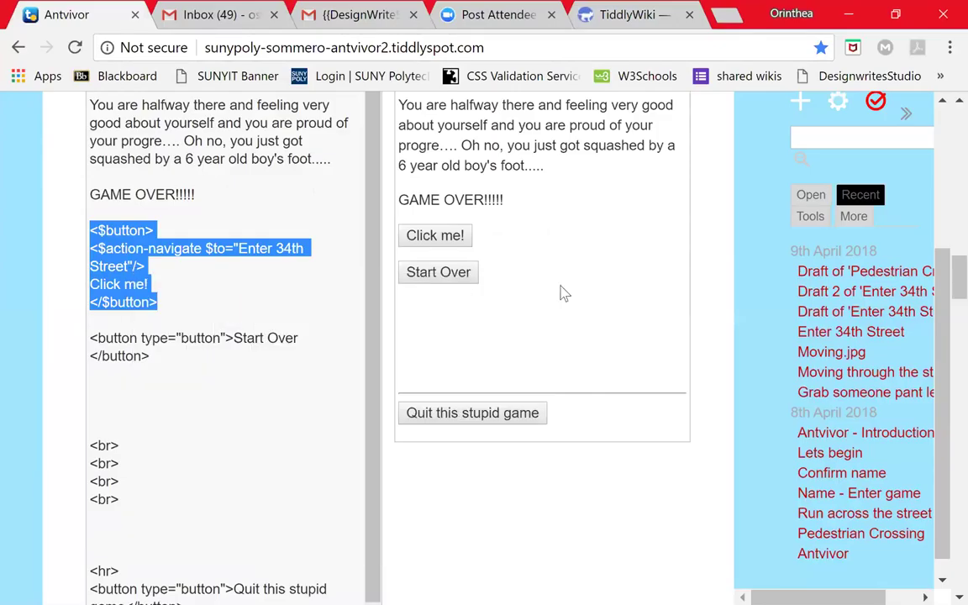
pyautogui.click(714, 85)
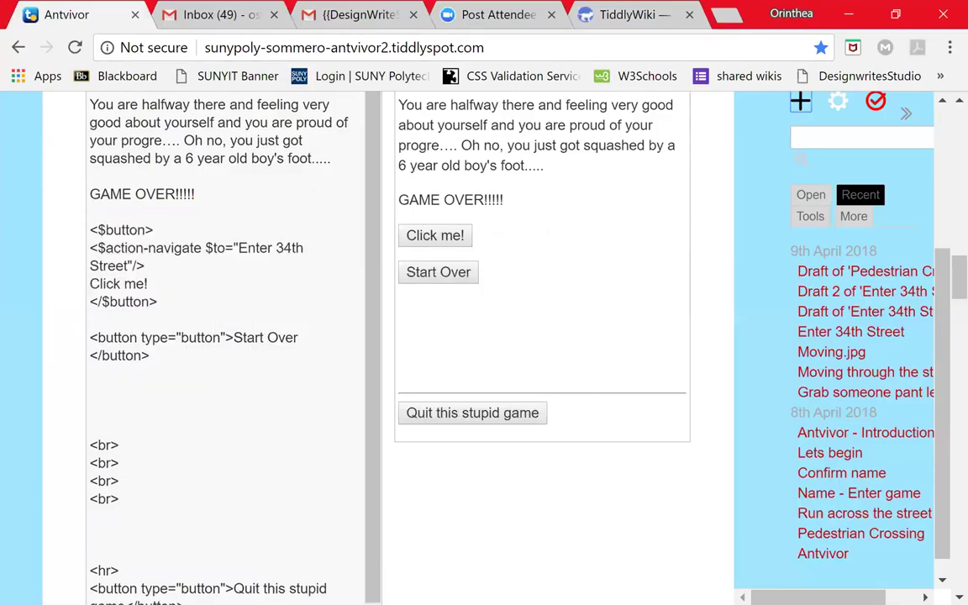
# Step: Create a new tiddler titled StartOver with the copied button code as its body
pyautogui.click(800, 101)
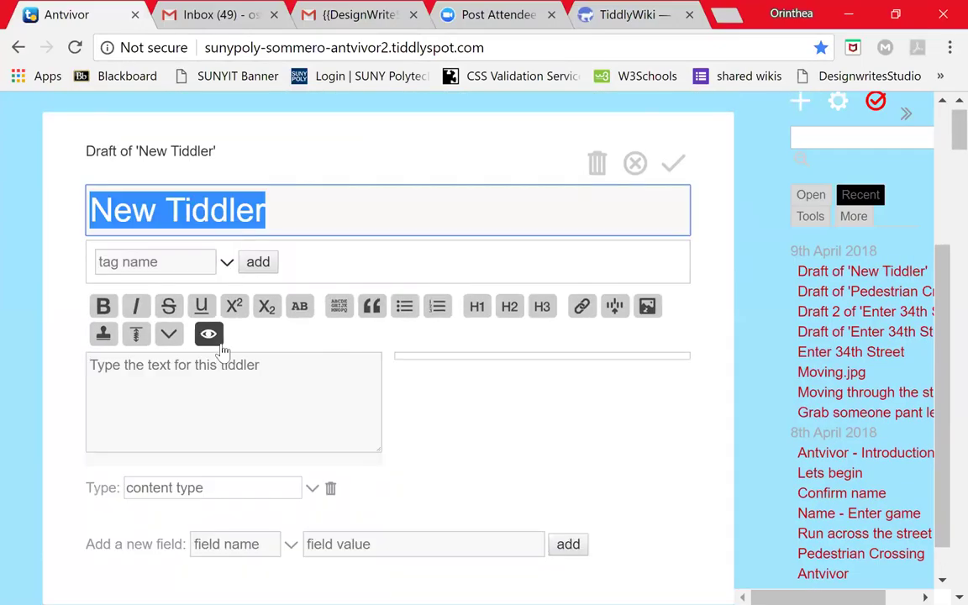
pyautogui.write('Start')
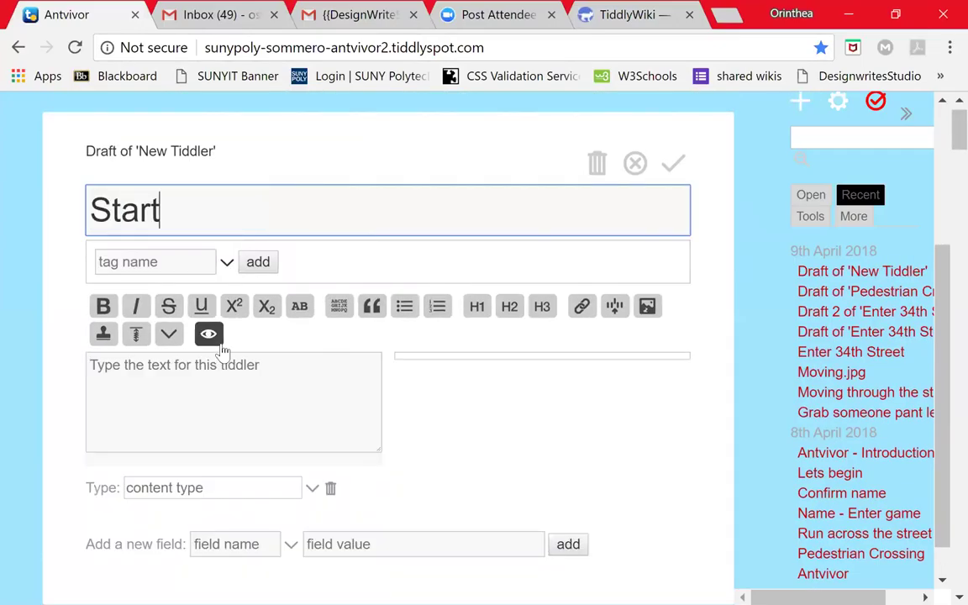
pyautogui.write('Over')
pyautogui.click(160, 206)
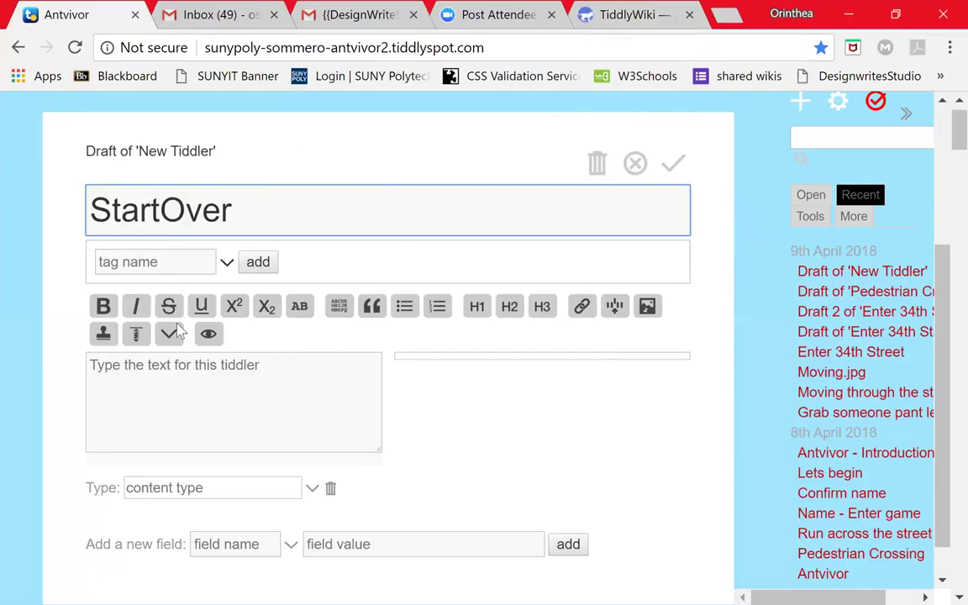
pyautogui.click(206, 378)
pyautogui.hotkey('ctrl', 'v')
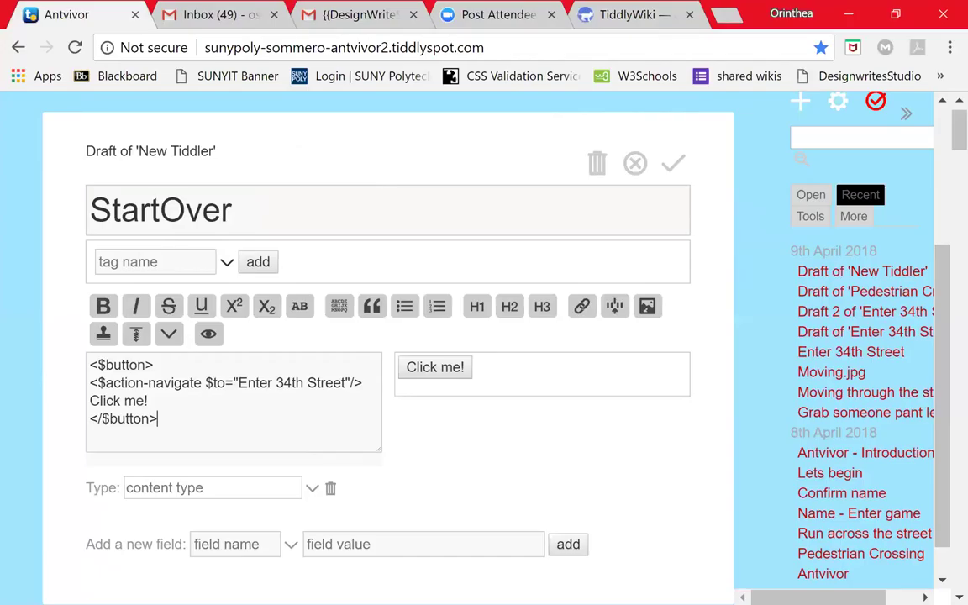
# Step: Tag the StartOver tiddler with buttons and save it
pyautogui.click(157, 263)
pyautogui.write('butto')
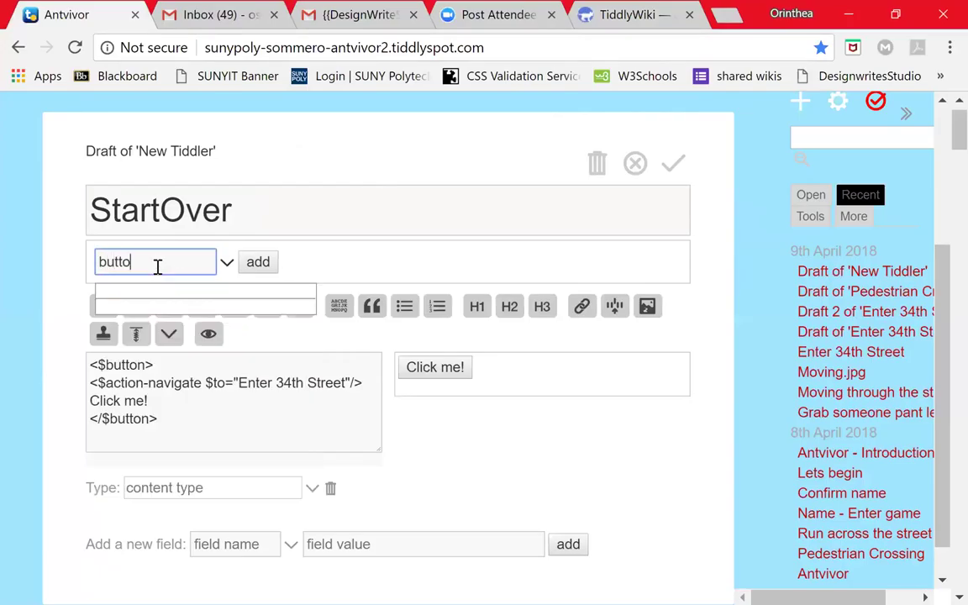
pyautogui.write('ns')
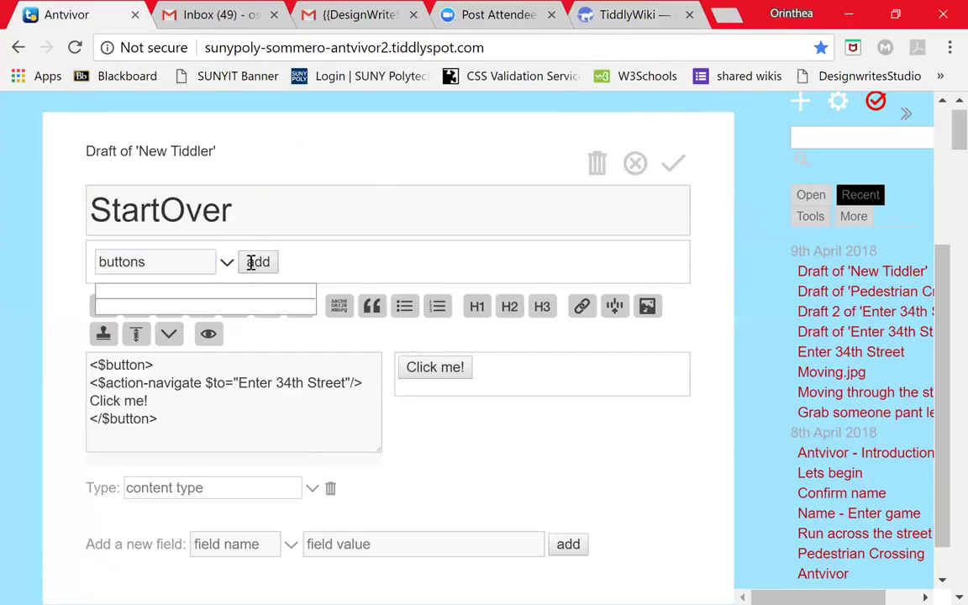
pyautogui.click(252, 262)
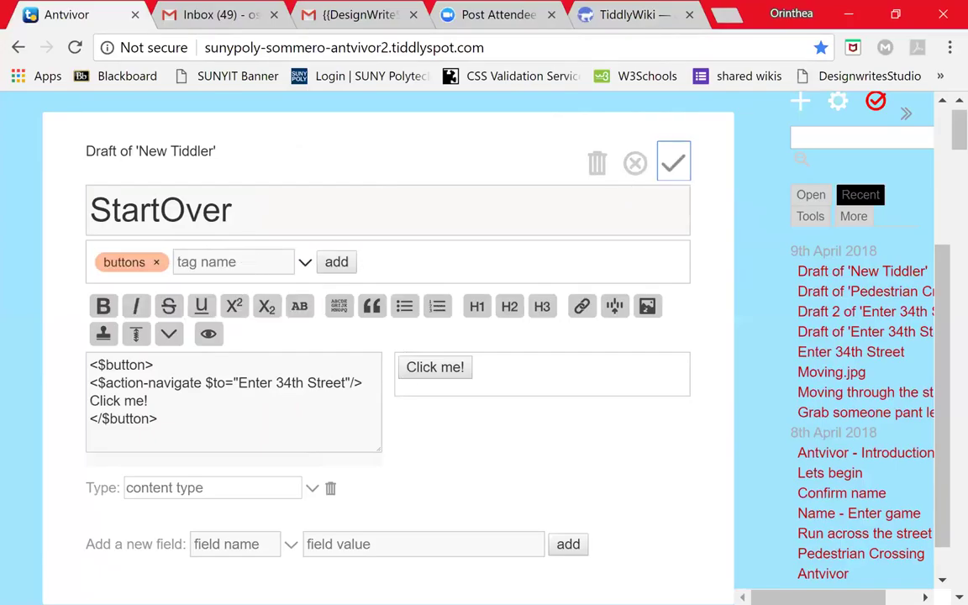
pyautogui.click(673, 161)
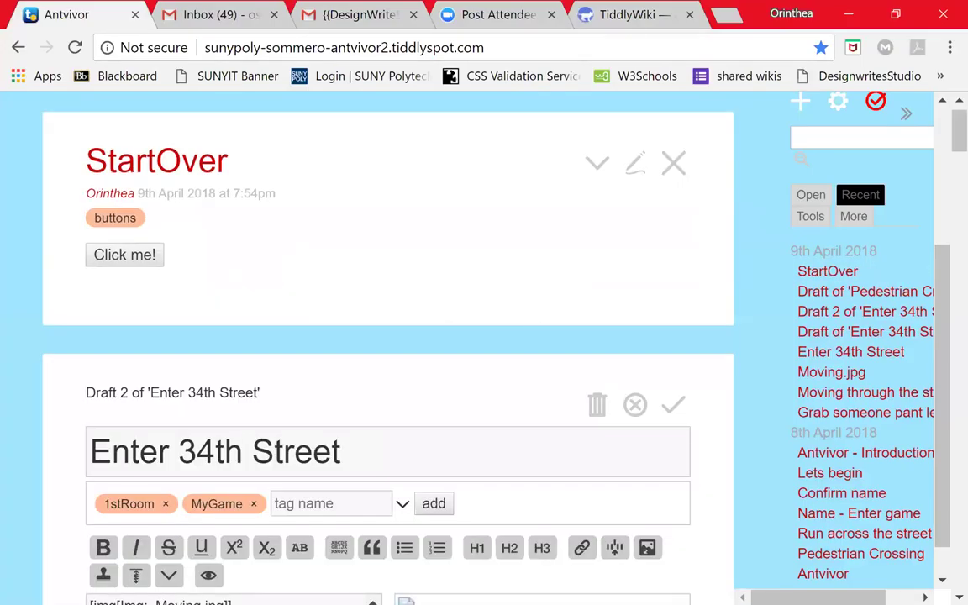
# Step: Swap Pedestrian Crossing's button block for {{StartOver}} and test Click me! in the preview
pyautogui.scroll(-3, 594, 374)
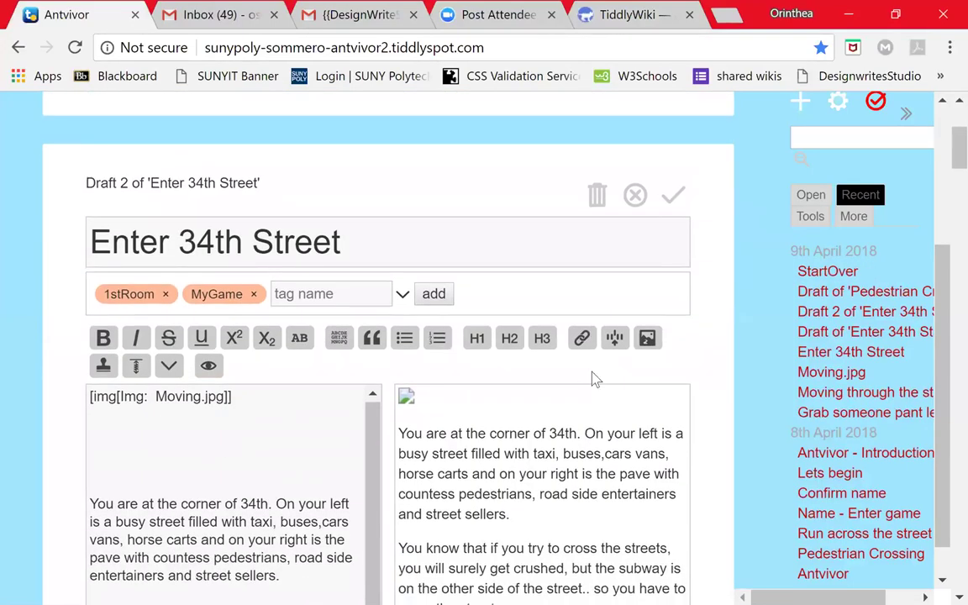
pyautogui.scroll(-1, 594, 378)
pyautogui.scroll(-5, 594, 378)
pyautogui.scroll(-4, 594, 378)
pyautogui.scroll(-3, 594, 378)
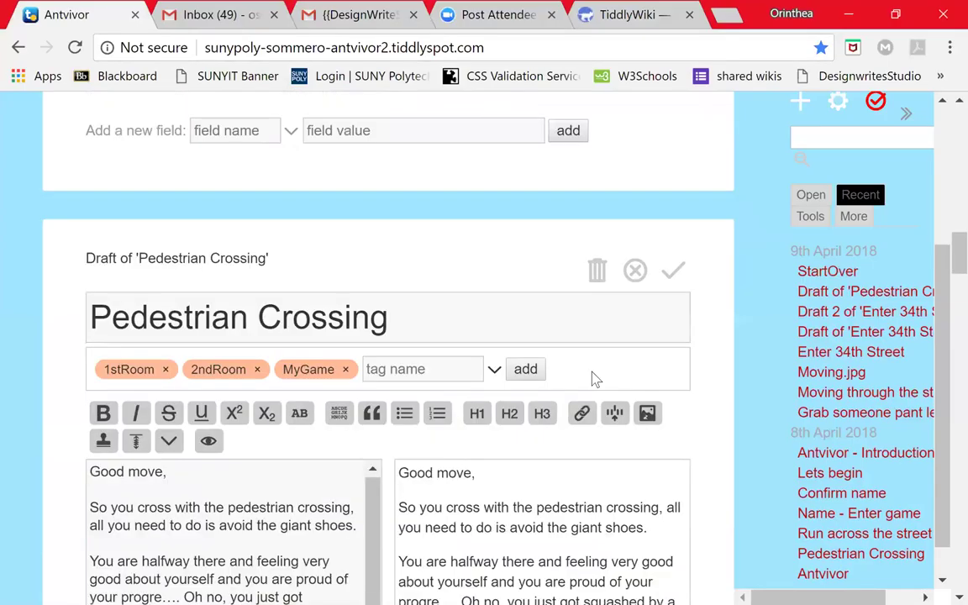
pyautogui.scroll(-2, 593, 378)
pyautogui.scroll(-1, 594, 378)
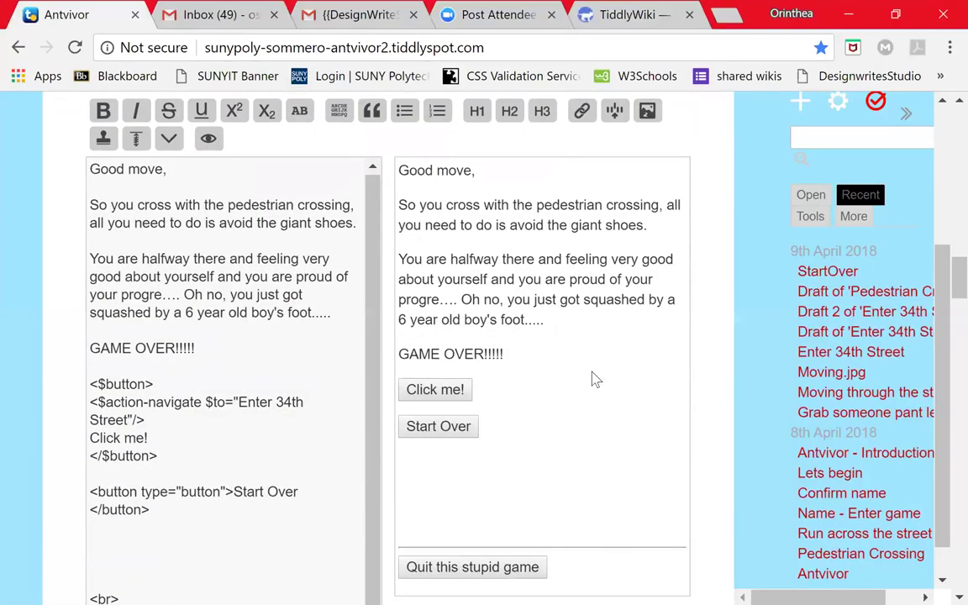
pyautogui.scroll(1, 594, 379)
pyautogui.scroll(1, 594, 379)
pyautogui.scroll(-2, 594, 380)
pyautogui.scroll(-1, 594, 379)
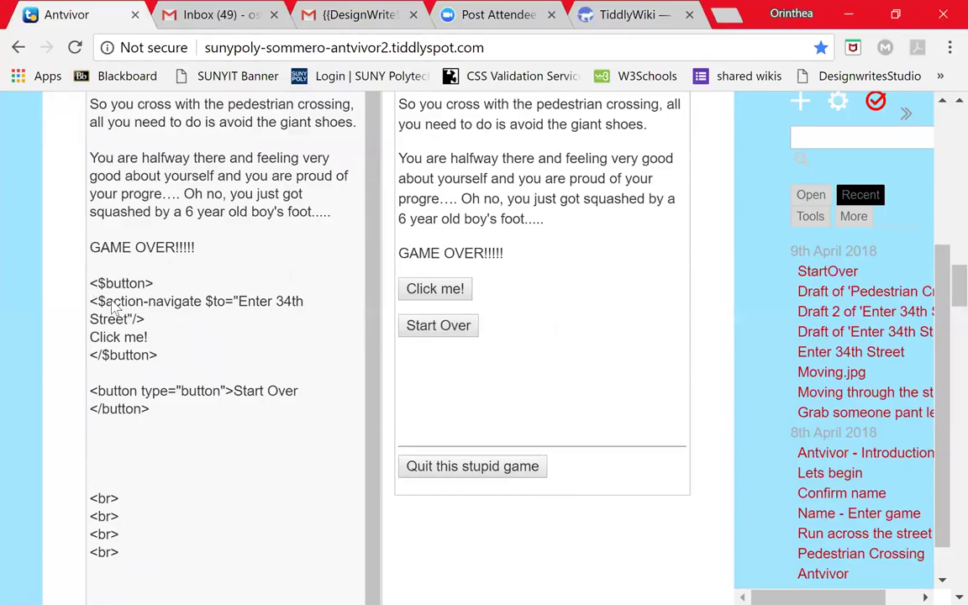
pyautogui.moveTo(91, 283); pyautogui.dragTo(156, 355)
pyautogui.press('BackSpace')
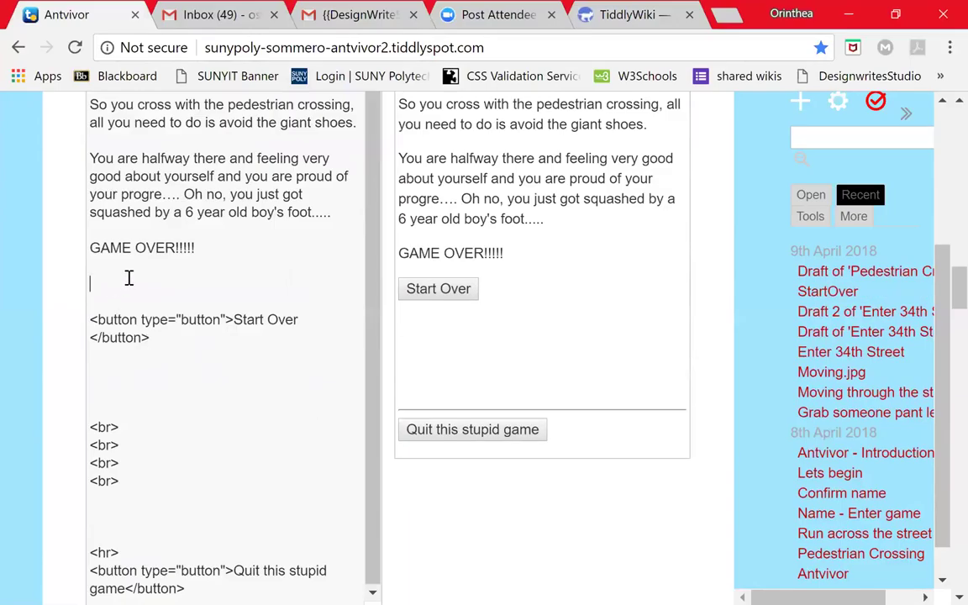
pyautogui.write('{{StartOver}}')
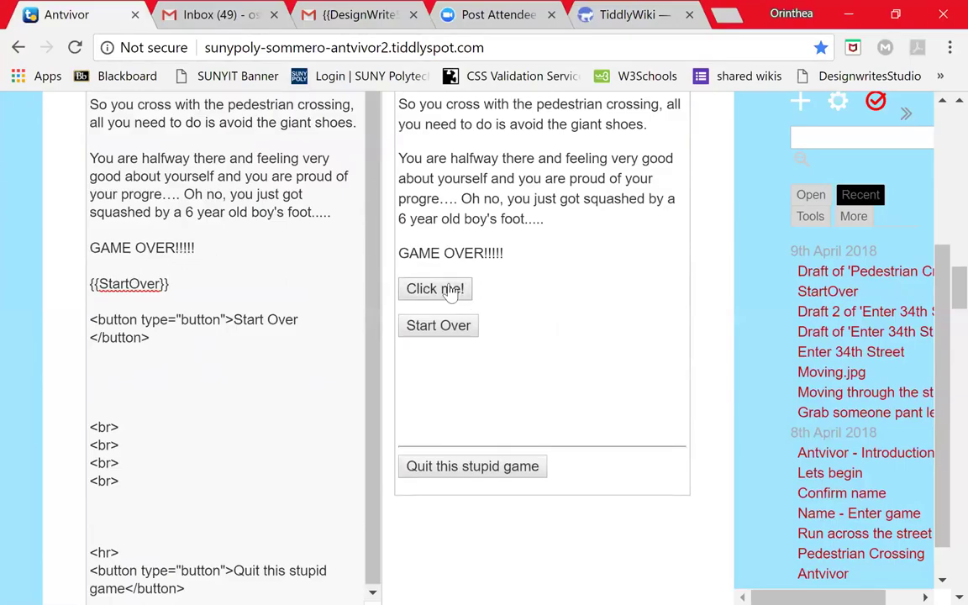
pyautogui.click(448, 288)
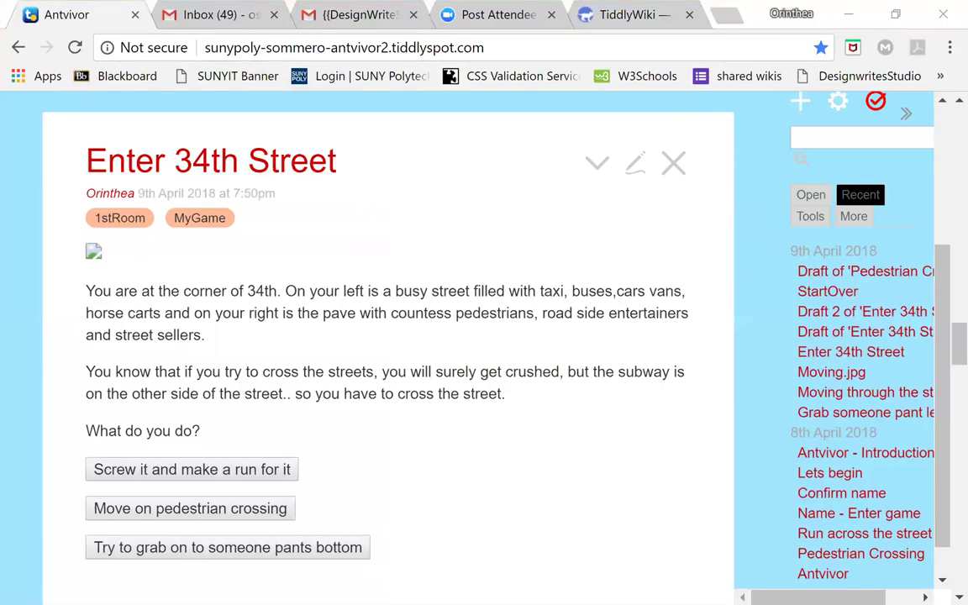
# Step: Scroll up to the Enter 34th Street editor and put the cursor in the Moving.jpg image line
pyautogui.scroll(5, 547, 379)
pyautogui.scroll(1, 547, 380)
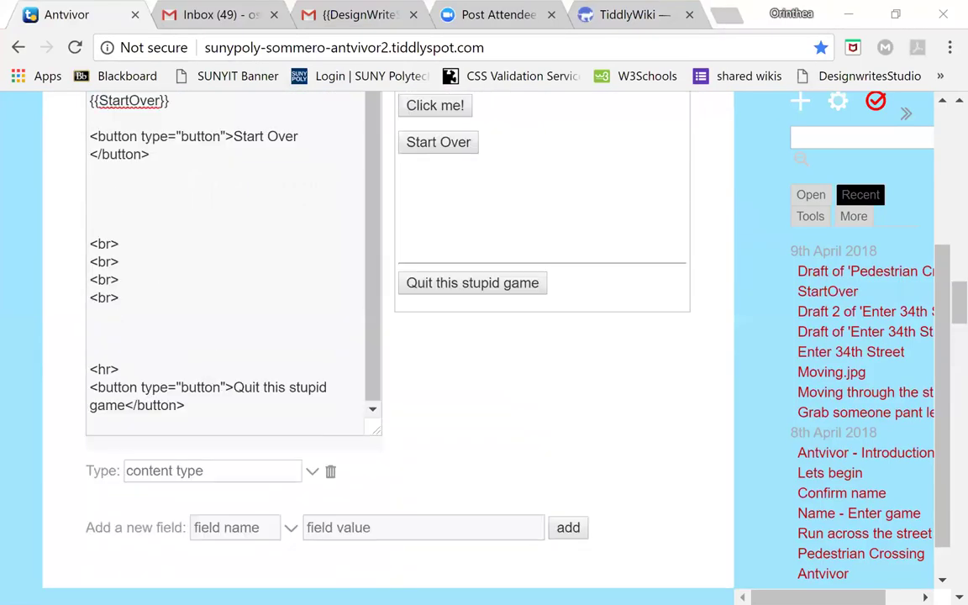
pyautogui.scroll(3, 547, 380)
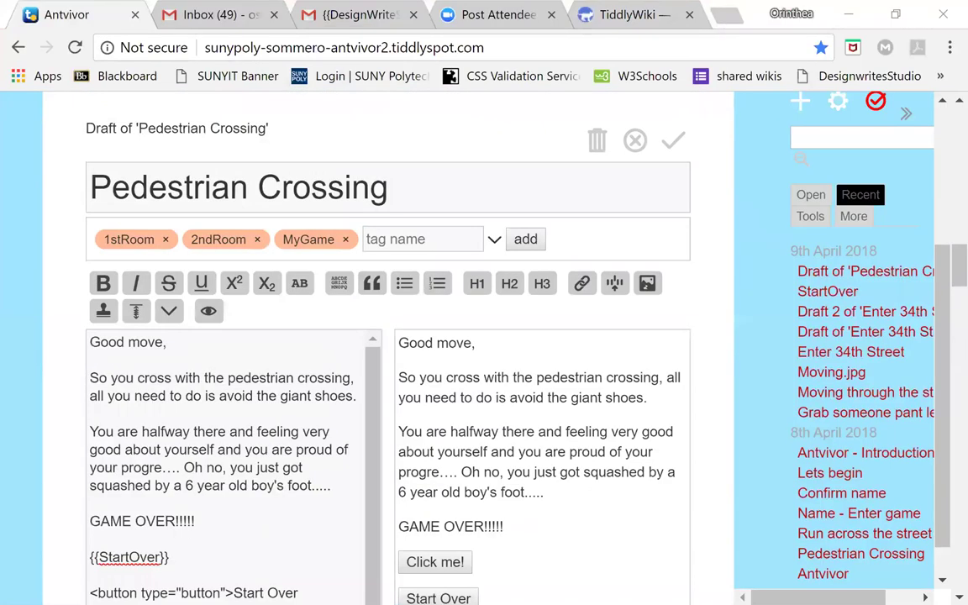
pyautogui.scroll(2, 546, 380)
pyautogui.scroll(5, 547, 379)
pyautogui.scroll(1, 547, 380)
pyautogui.scroll(3, 374, 252)
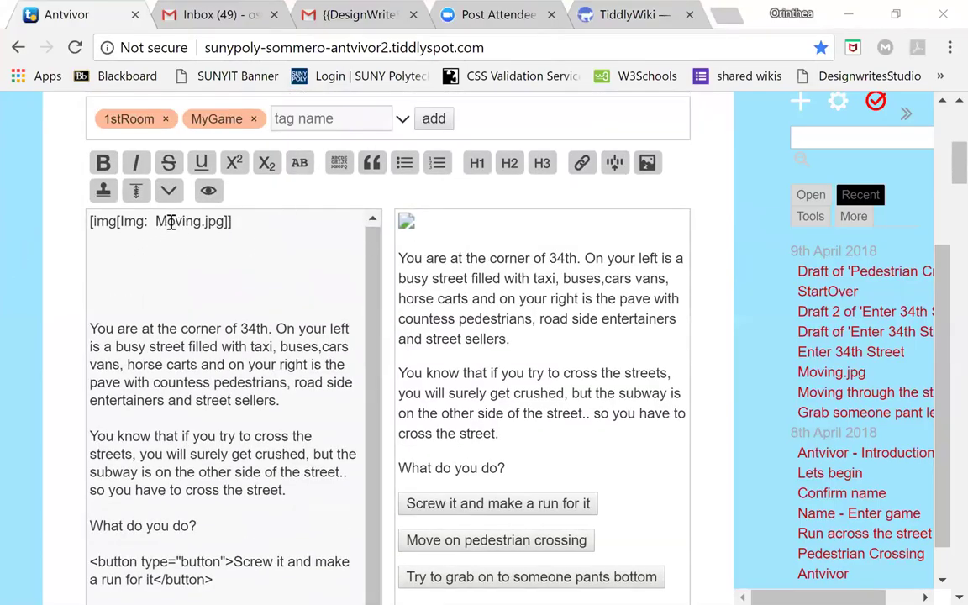
pyautogui.click(94, 224)
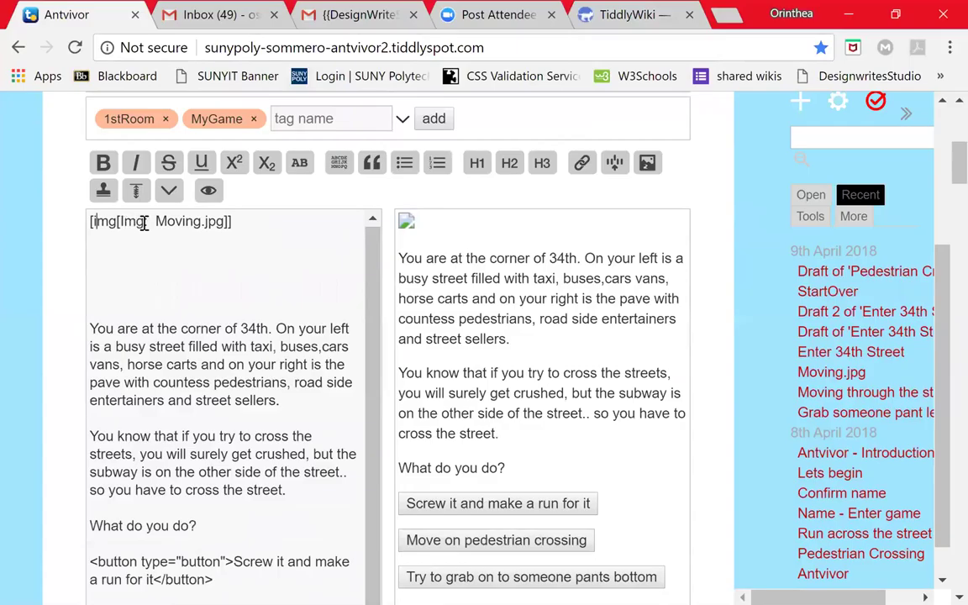
# Step: Search tiddlywiki.com for img and open the Images in WikiText documentation
pyautogui.click(607, 15)
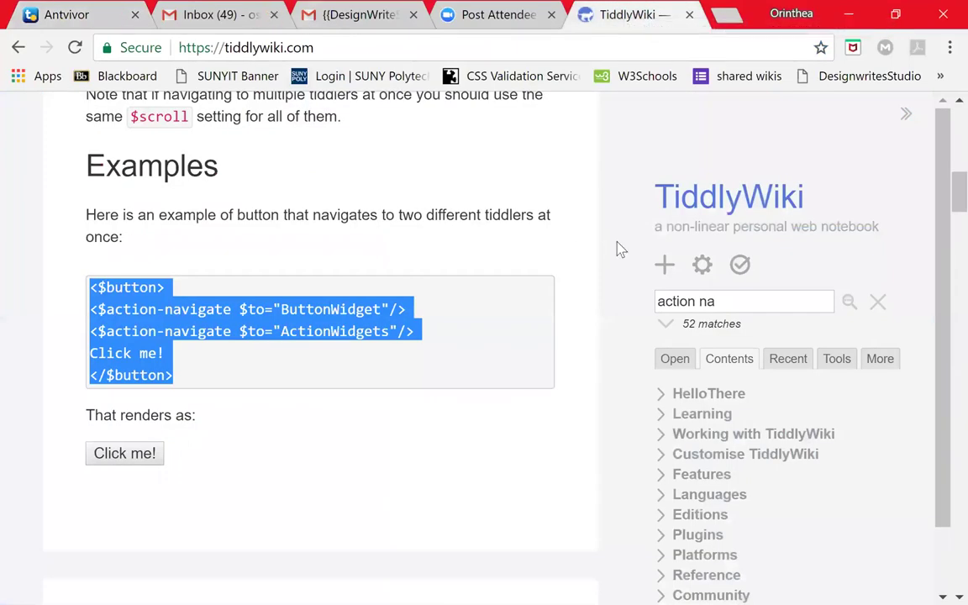
pyautogui.scroll(10, 620, 248)
pyautogui.click(723, 301)
pyautogui.hotkey('ctrl', 'a')
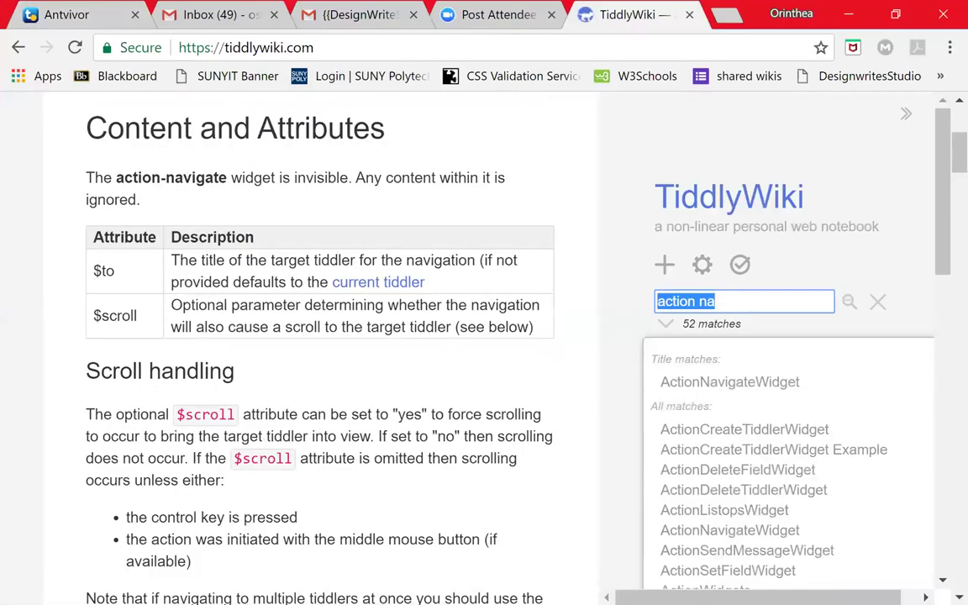
pyautogui.write('img')
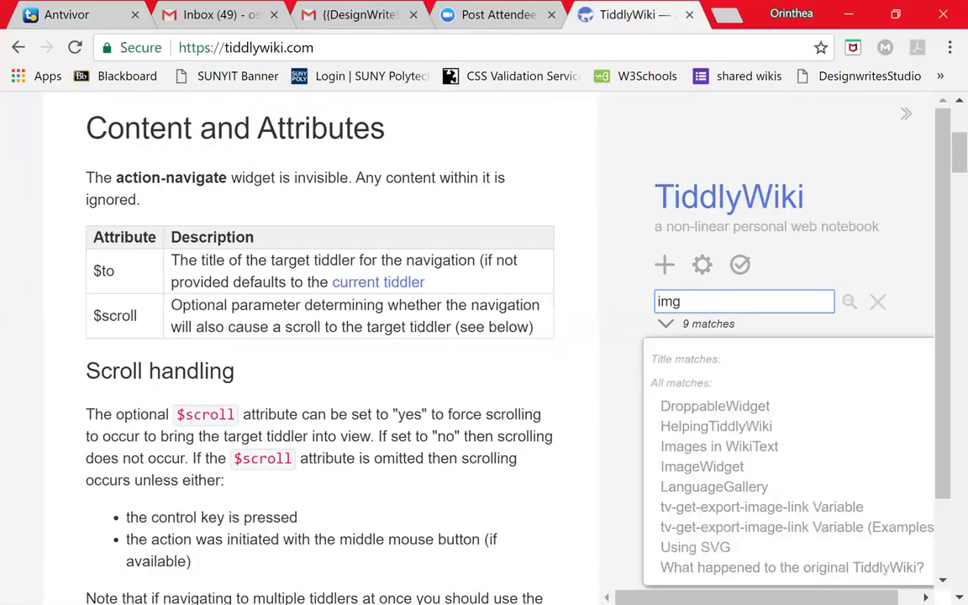
pyautogui.press('Down')
pyautogui.press('Down')
pyautogui.press('Down')
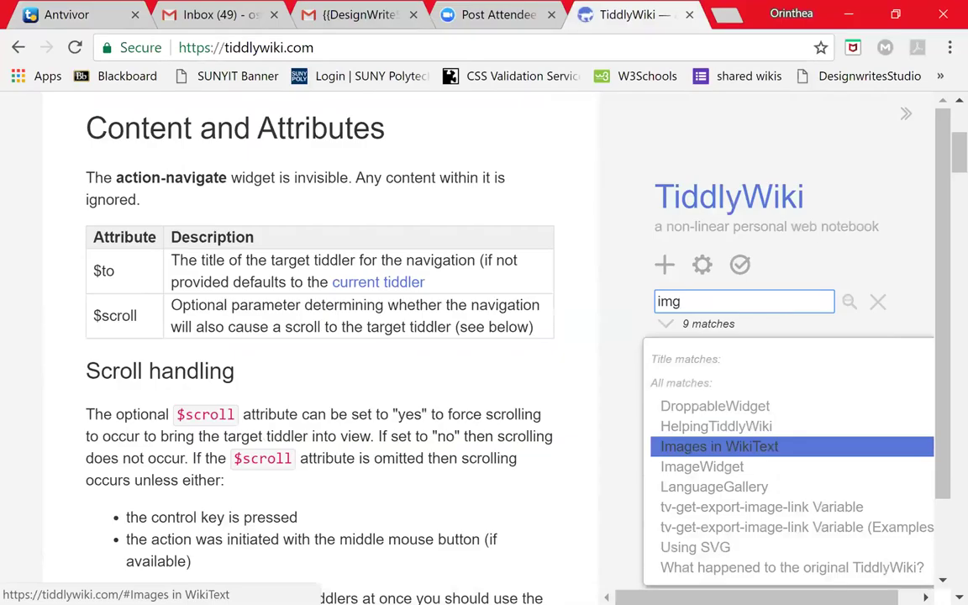
pyautogui.press('Return')
pyautogui.press('Down')
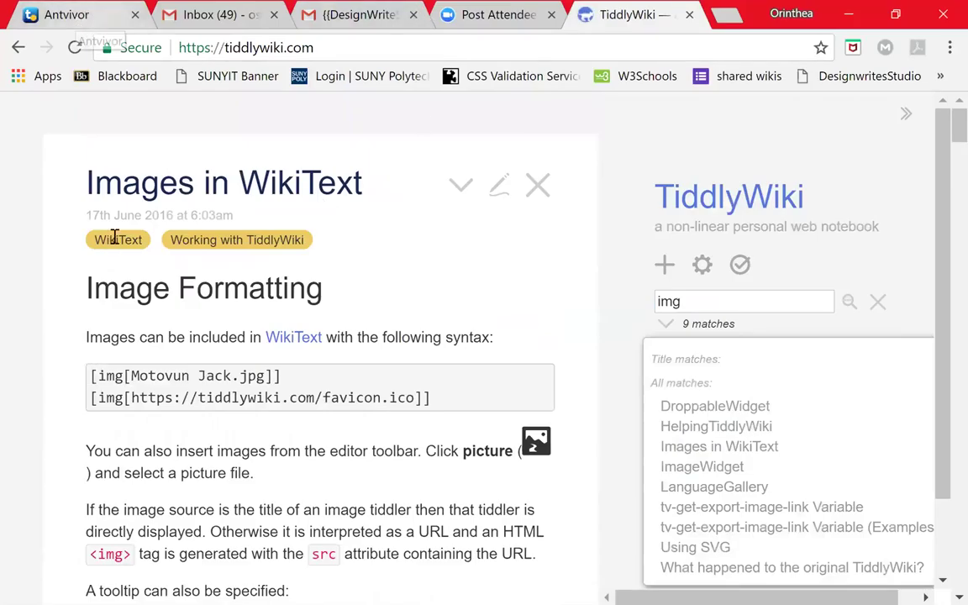
# Step: Remove the stray Img: prefix and extra closing bracket from the Moving.jpg line
pyautogui.hotkey('ctrl', '1')
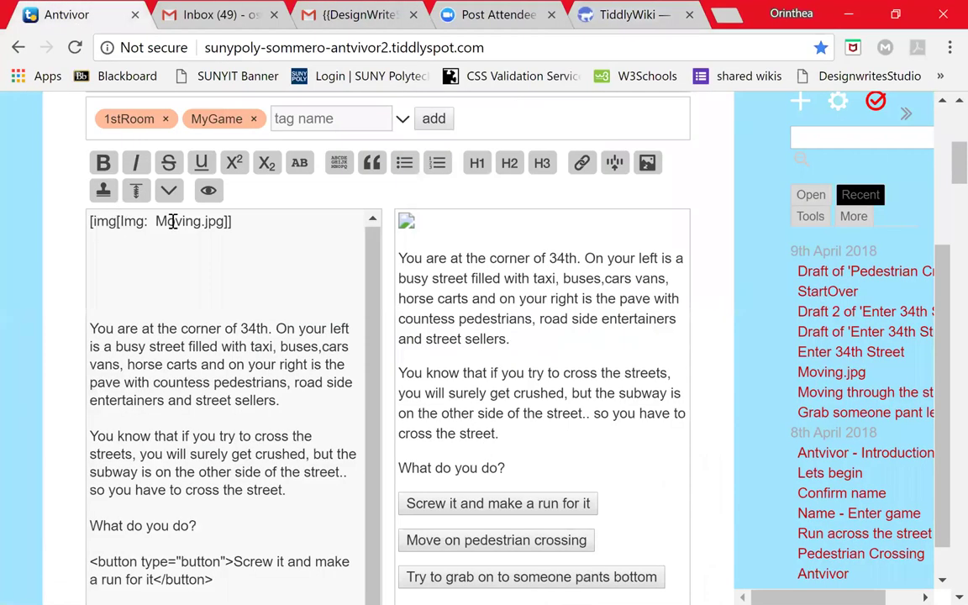
pyautogui.press('Delete')
pyautogui.press('Delete')
pyautogui.press('Delete')
pyautogui.press('Delete')
pyautogui.press('Delete')
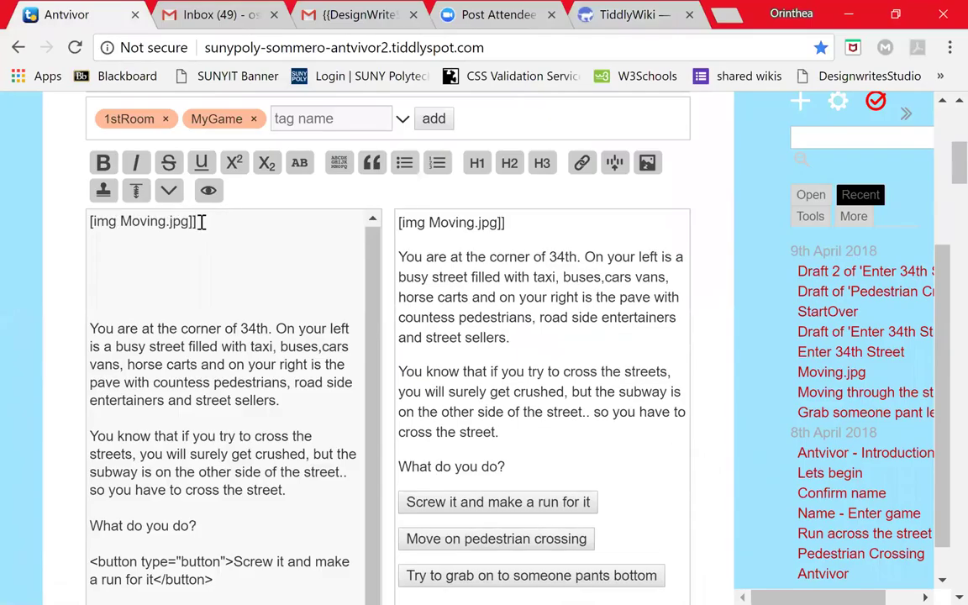
pyautogui.click(196, 222)
pyautogui.press('BackSpace')
# Step: Copy the [img[Motovun Jack.jpg]] example and place the cursor after the Moving.jpg line
pyautogui.click(619, 19)
pyautogui.moveTo(92, 375); pyautogui.dragTo(282, 376)
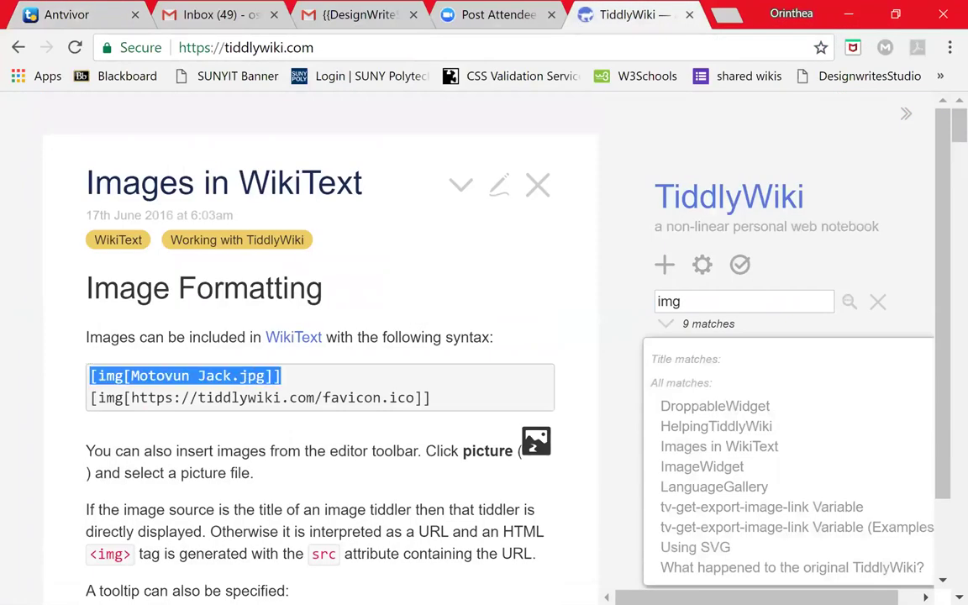
pyautogui.rightClick(244, 376)
pyautogui.click(284, 388)
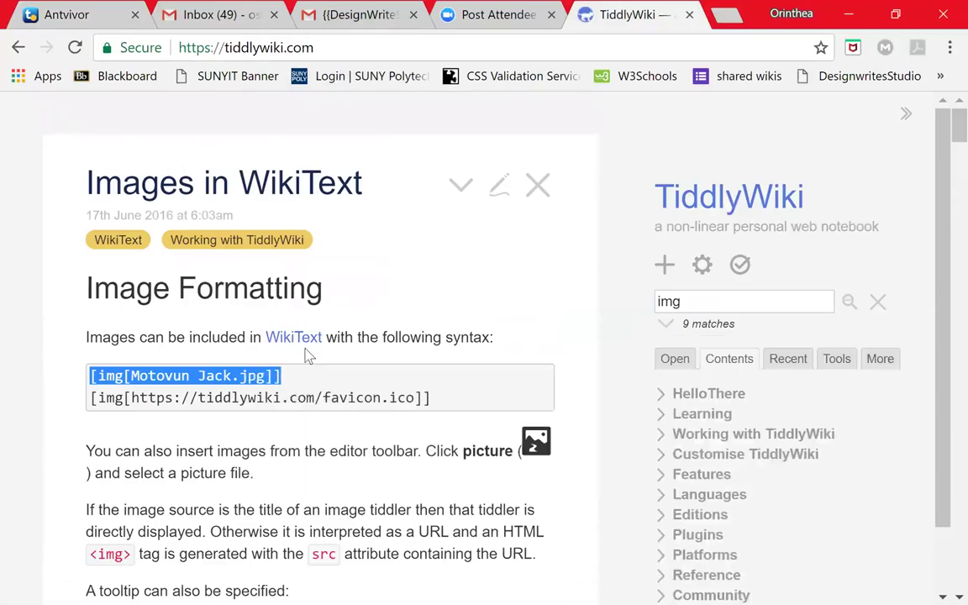
pyautogui.click(59, 15)
pyautogui.click(217, 222)
# Step: Paste the example on a new line and turn it into [img[Moving.jpg]]
pyautogui.press('Return')
pyautogui.hotkey('ctrl', 'v')
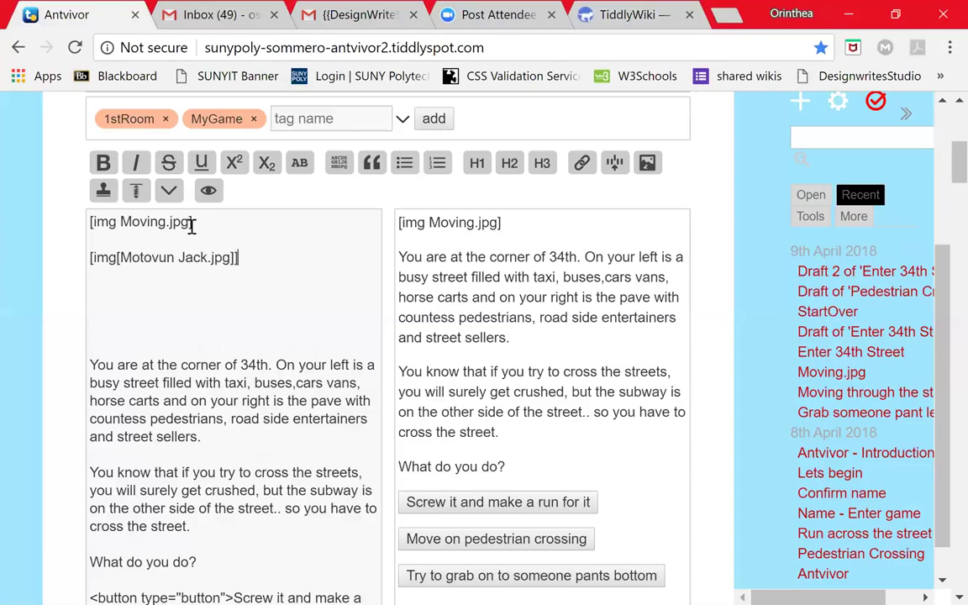
pyautogui.moveTo(121, 221); pyautogui.dragTo(190, 222)
pyautogui.rightClick(168, 222)
pyautogui.click(121, 257)
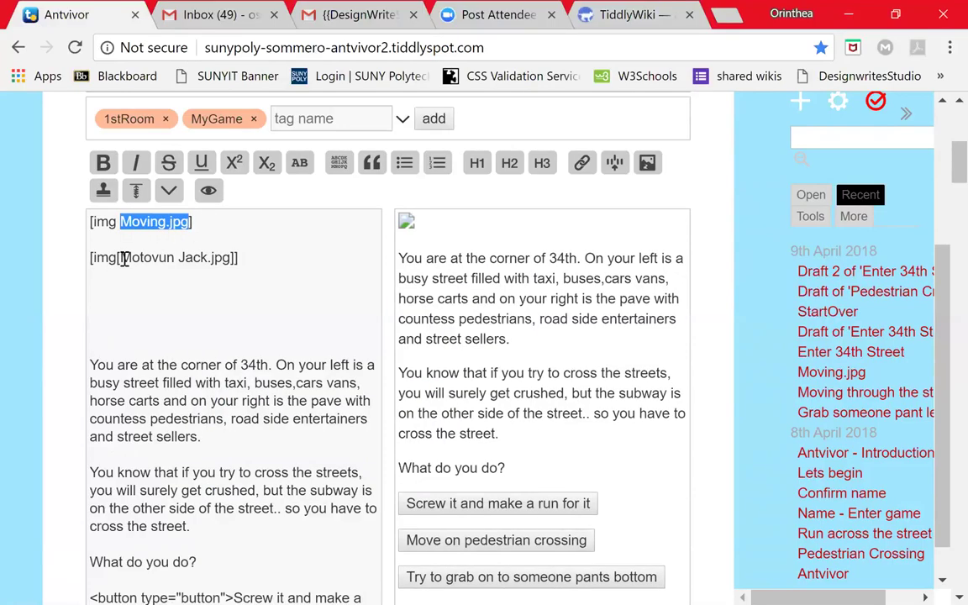
pyautogui.moveTo(122, 257); pyautogui.dragTo(205, 257)
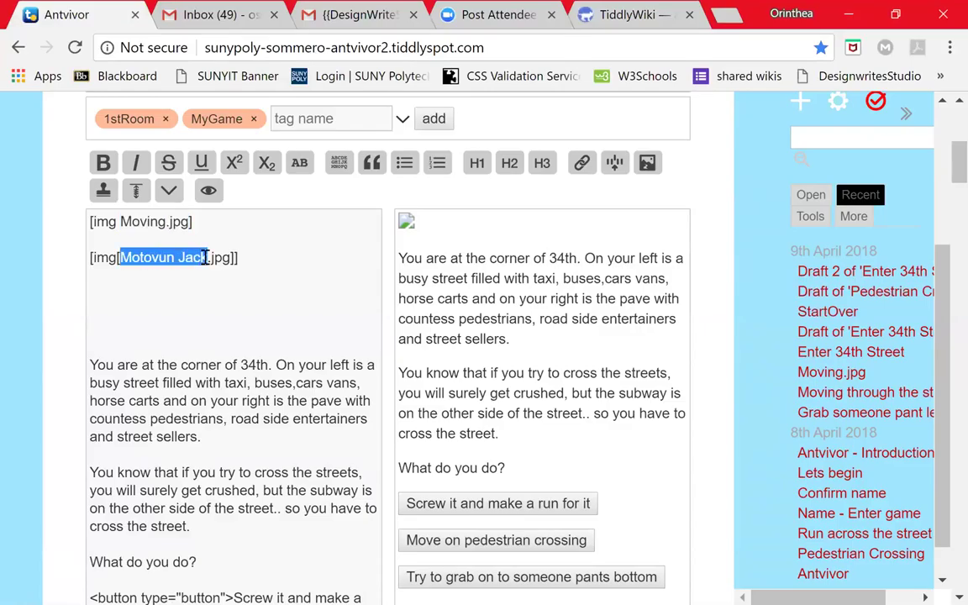
pyautogui.hotkey('ctrl', 'v')
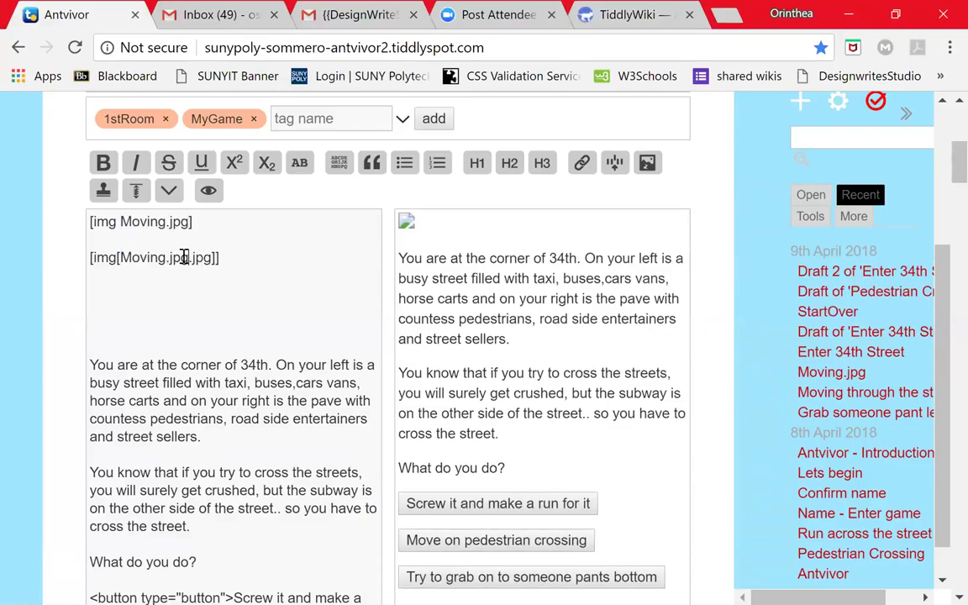
pyautogui.press('Delete')
pyautogui.press('Delete')
pyautogui.press('Delete')
pyautogui.press('Delete')
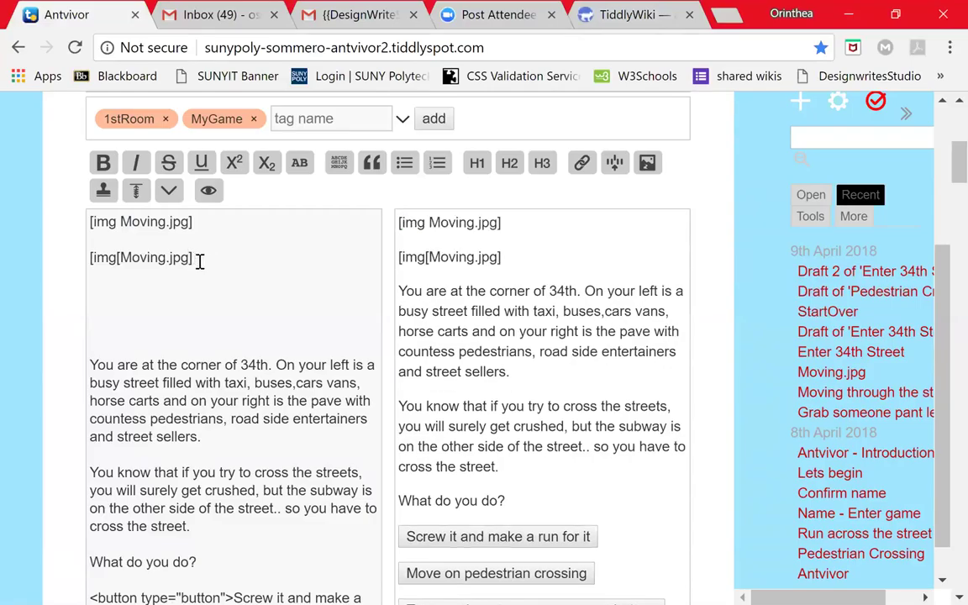
pyautogui.write(']')
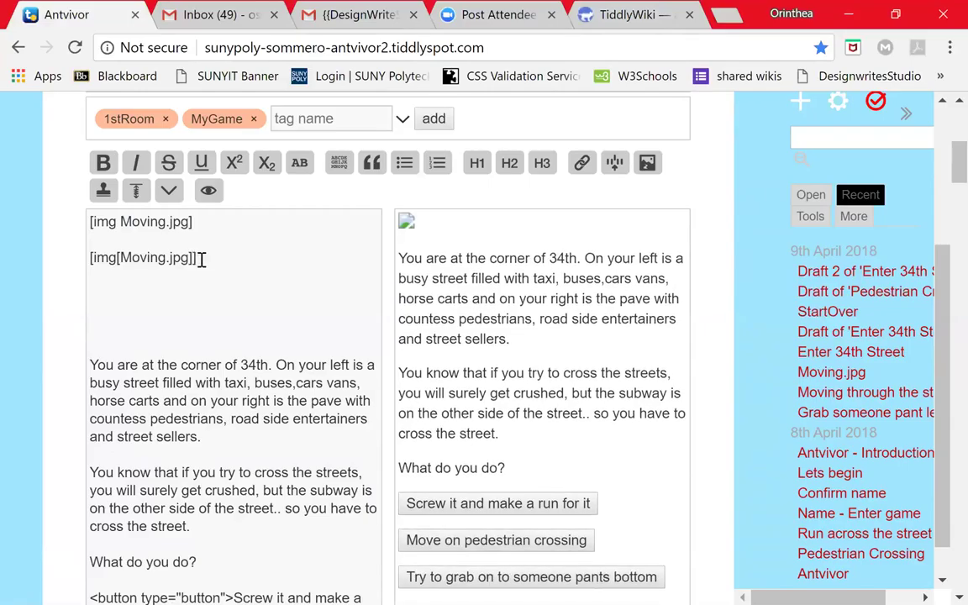
# Step: Delete the old [img Moving.jpg] line and check the street picture in the preview
pyautogui.moveTo(210, 225); pyautogui.dragTo(87, 221)
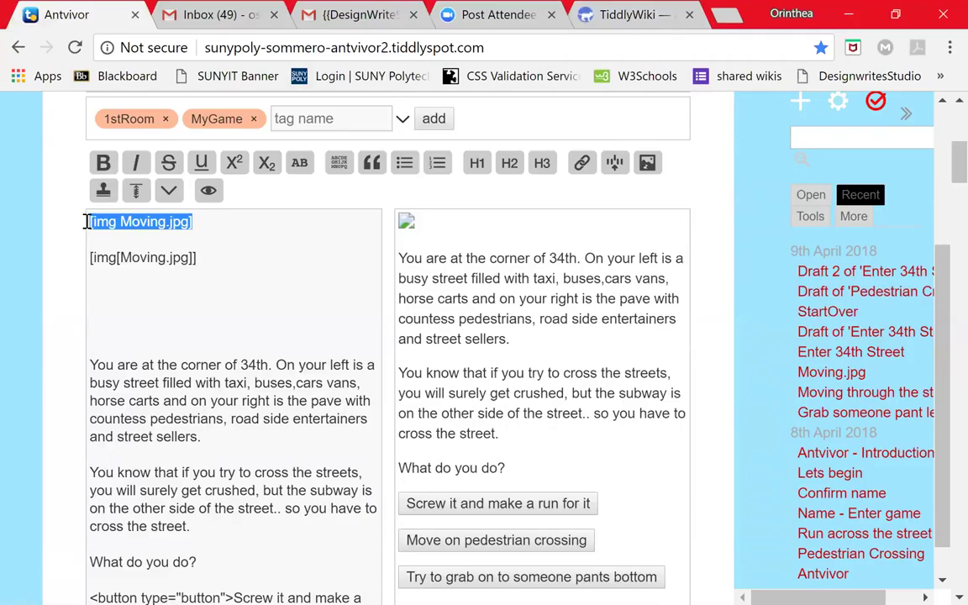
pyautogui.press('BackSpace')
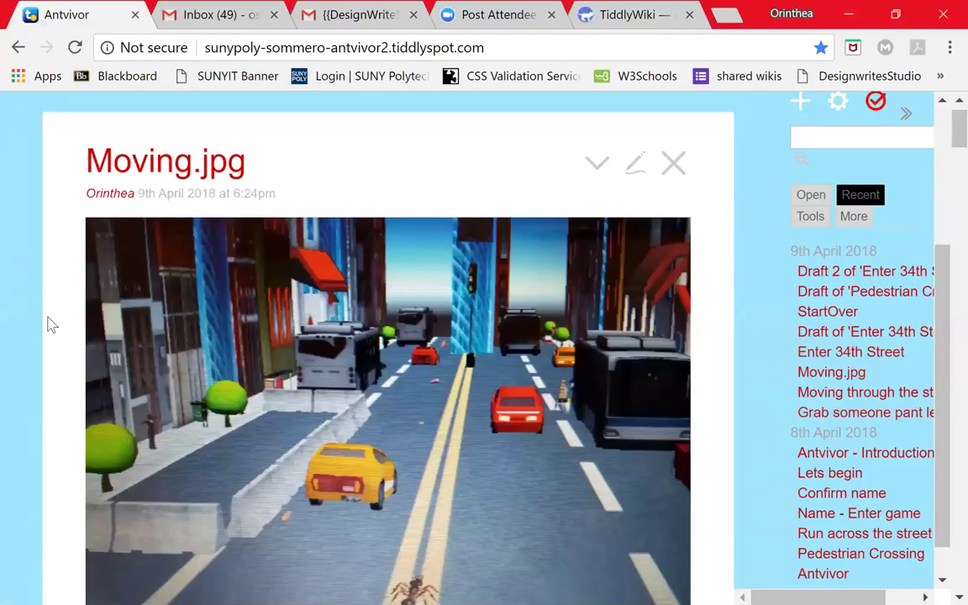
pyautogui.scroll(-1, 457, 378)
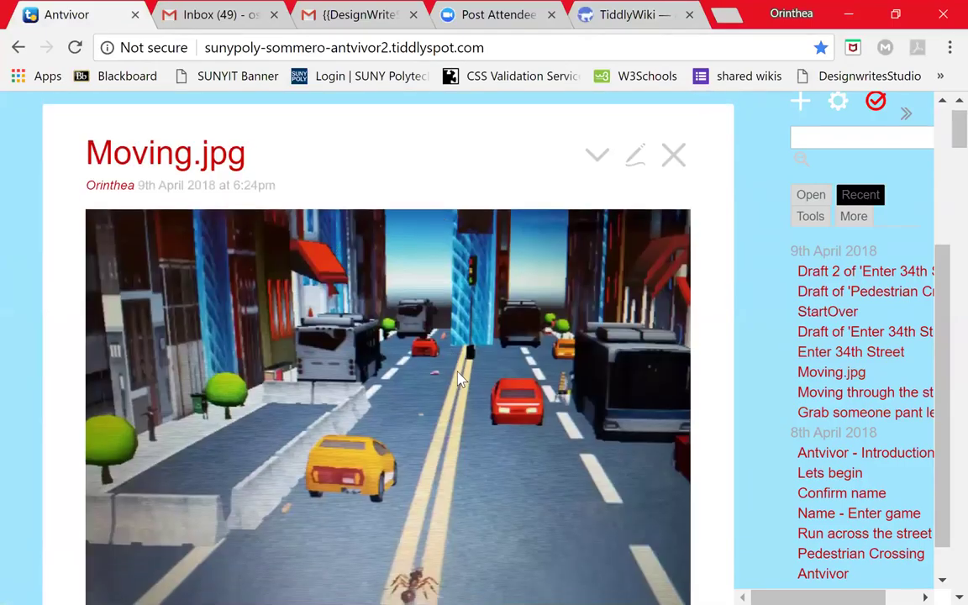
pyautogui.scroll(-6, 431, 372)
pyautogui.scroll(-3, 431, 372)
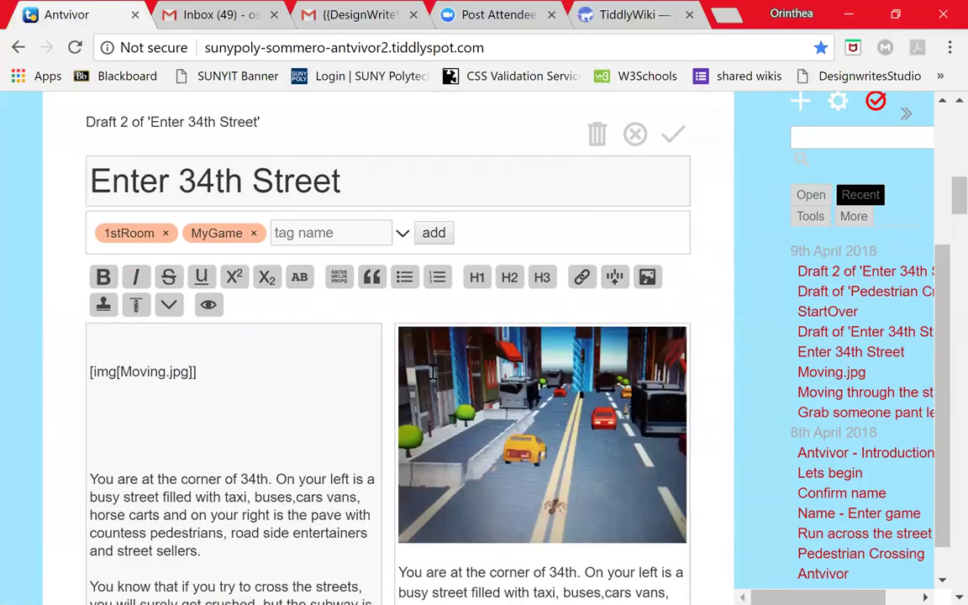
pyautogui.scroll(-1, 388, 332)
pyautogui.scroll(-2, 565, 279)
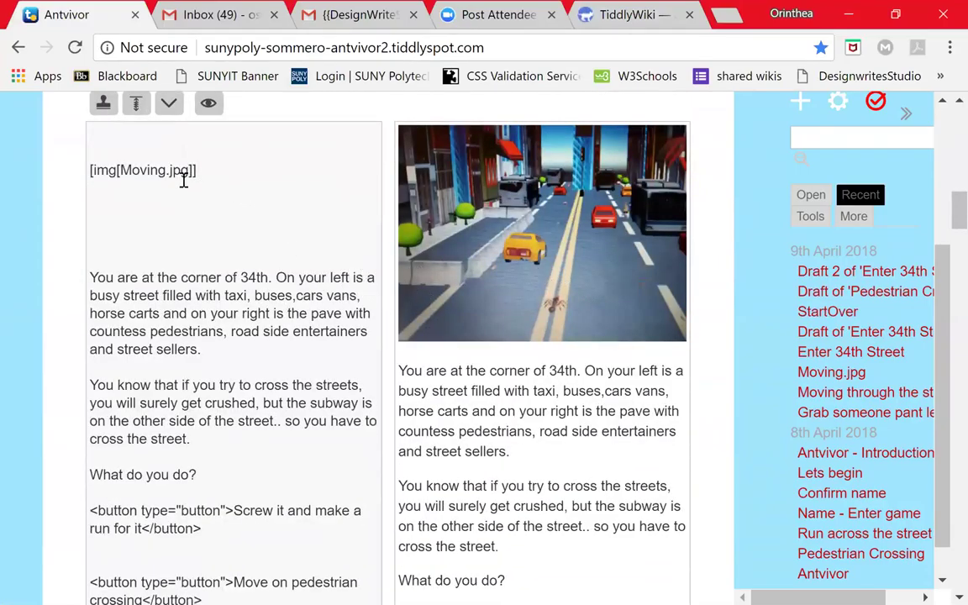
pyautogui.click(115, 172)
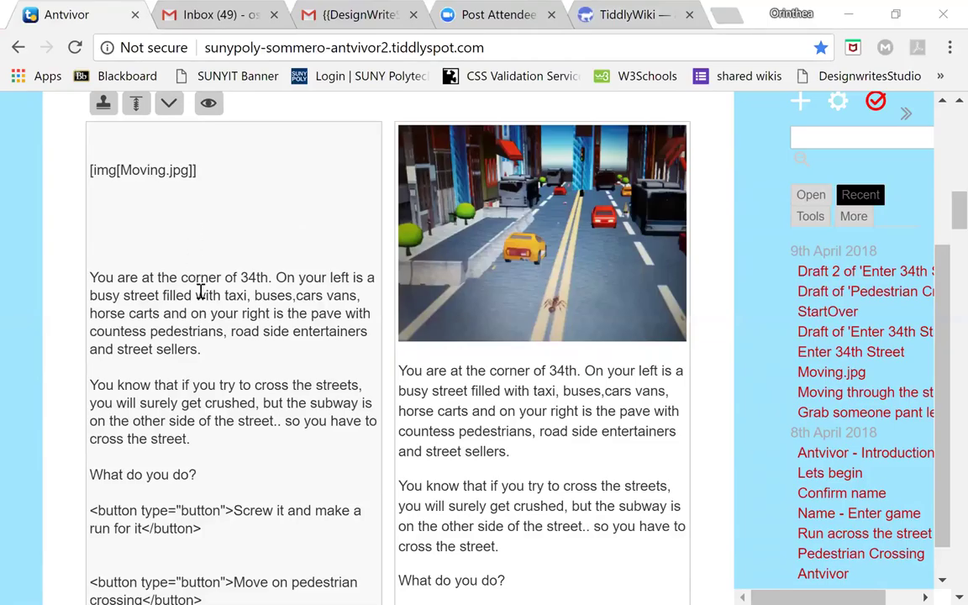
pyautogui.scroll(-2, 542, 252)
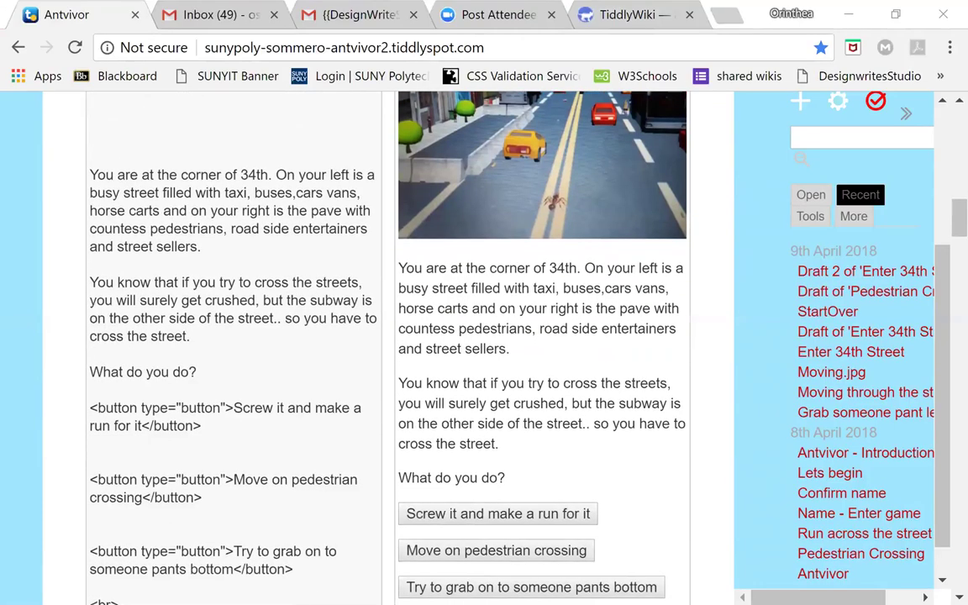